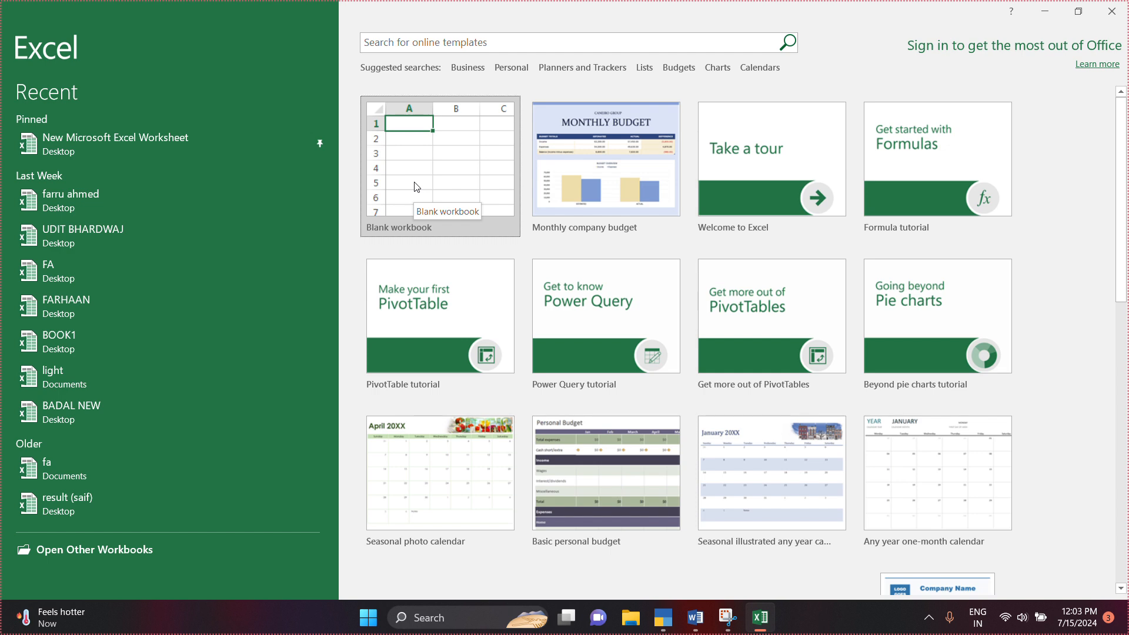
- Create a blank workbook and enter the row labels NAME, PRIC and COMPANY down cells C2 to C4
{"action": "left_click", "coordinate": [441, 171]}
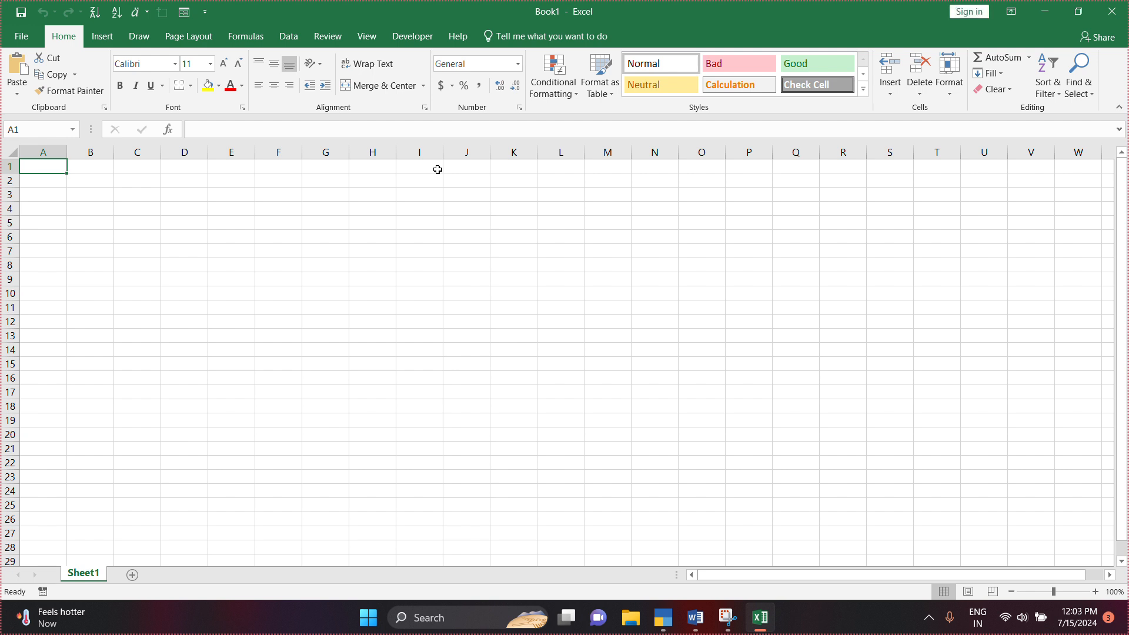
{"action": "left_click", "coordinate": [138, 181]}
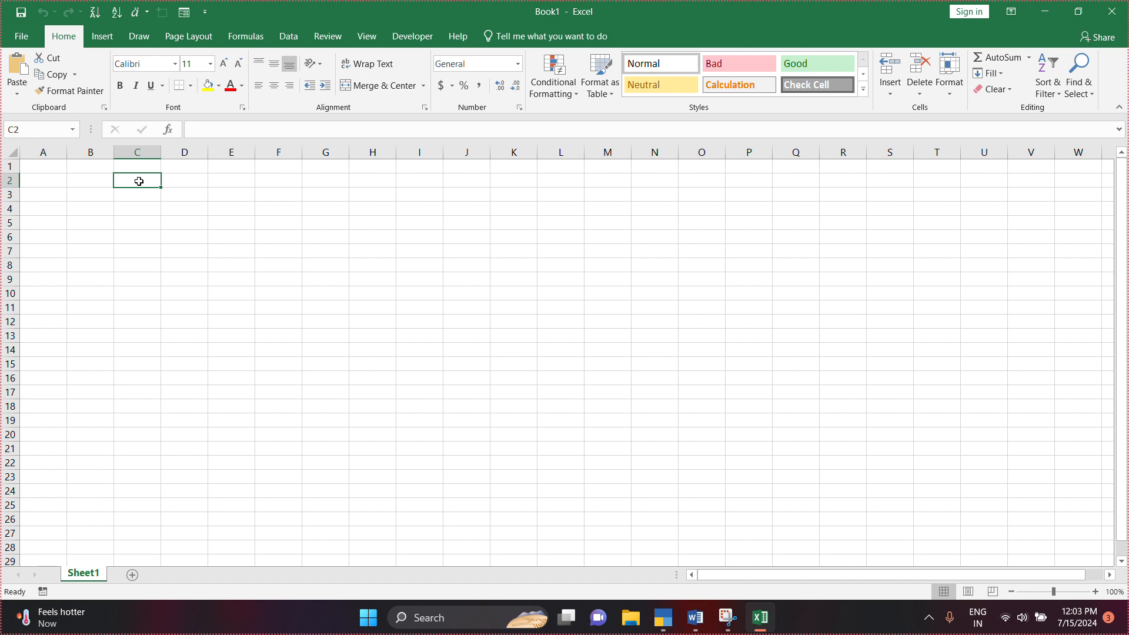
{"action": "type", "text": "NAME"}
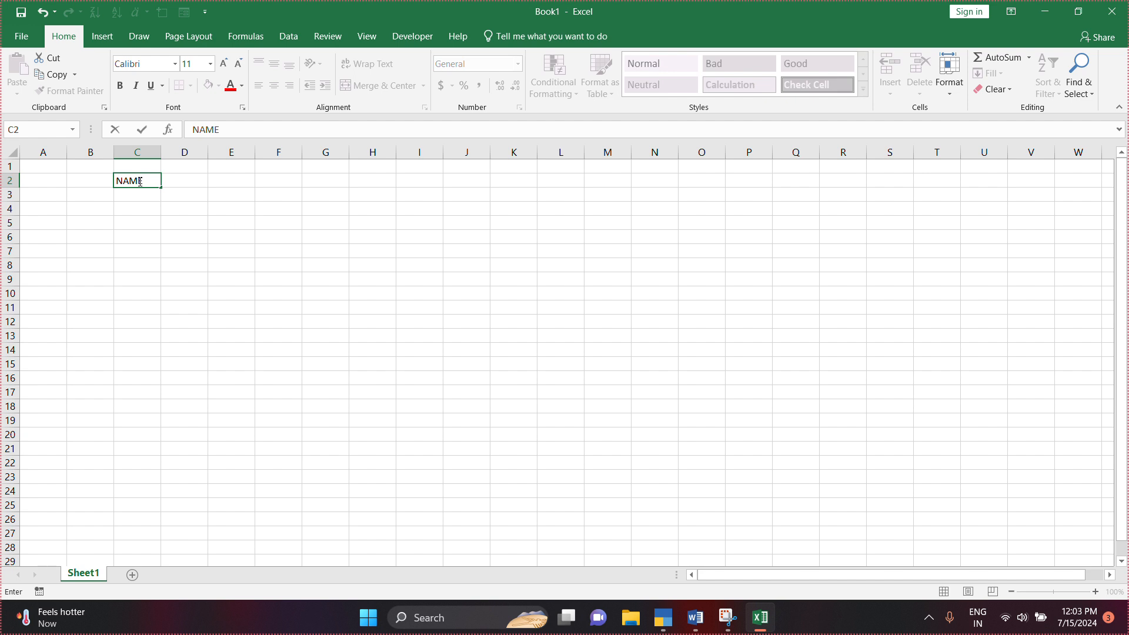
{"action": "key", "text": "Return"}
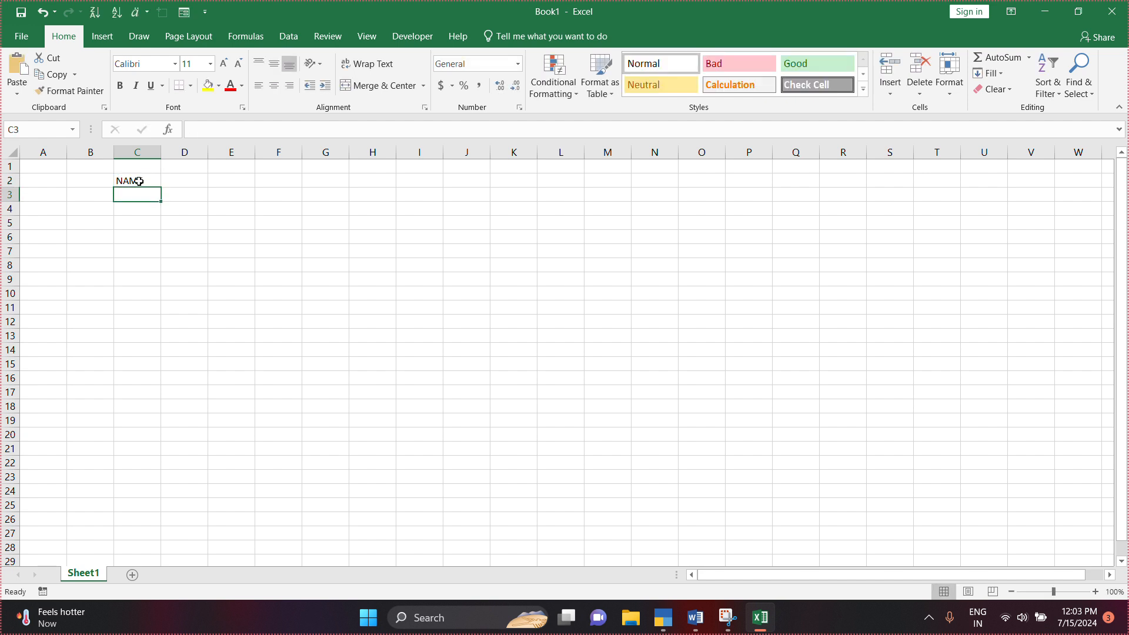
{"action": "type", "text": "P"}
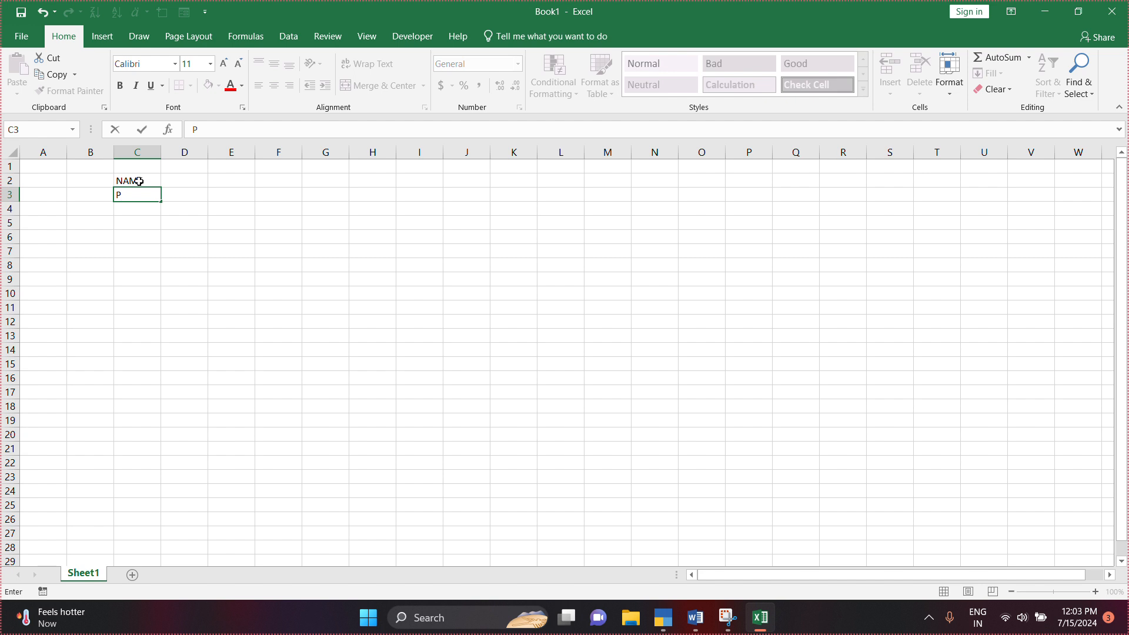
{"action": "type", "text": "RIC"}
{"action": "key", "text": "Return"}
{"action": "type", "text": "CO"}
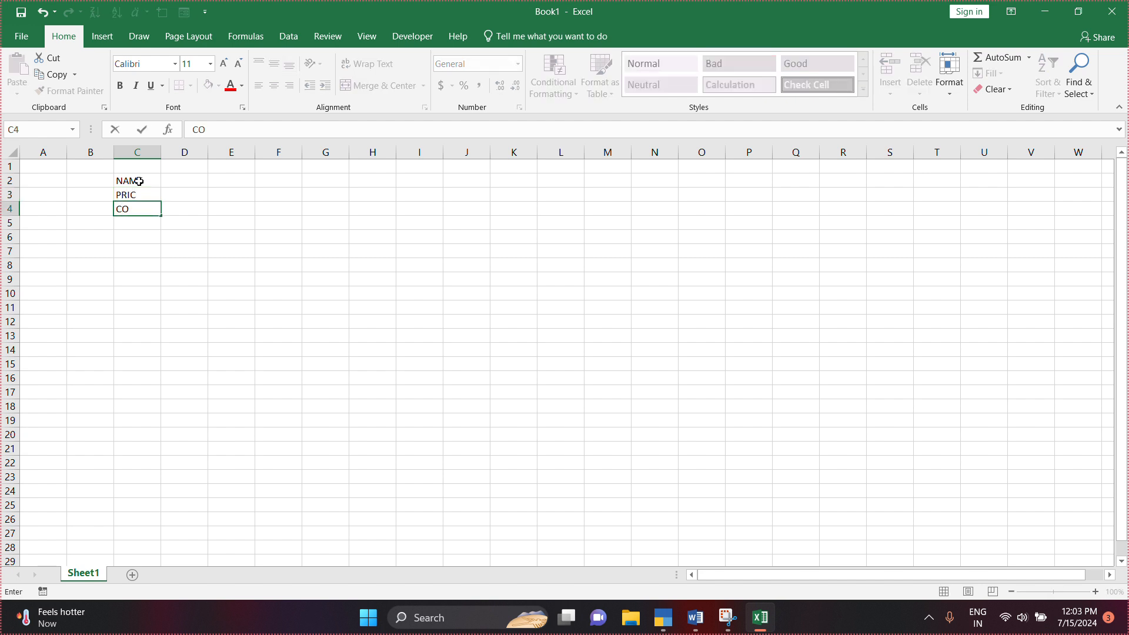
{"action": "type", "text": "MPANY"}
{"action": "key", "text": "Up"}
- Fill the NAME row with the products TV, LED and LAPTOP in cells D2 to F2
{"action": "key", "text": "Up"}
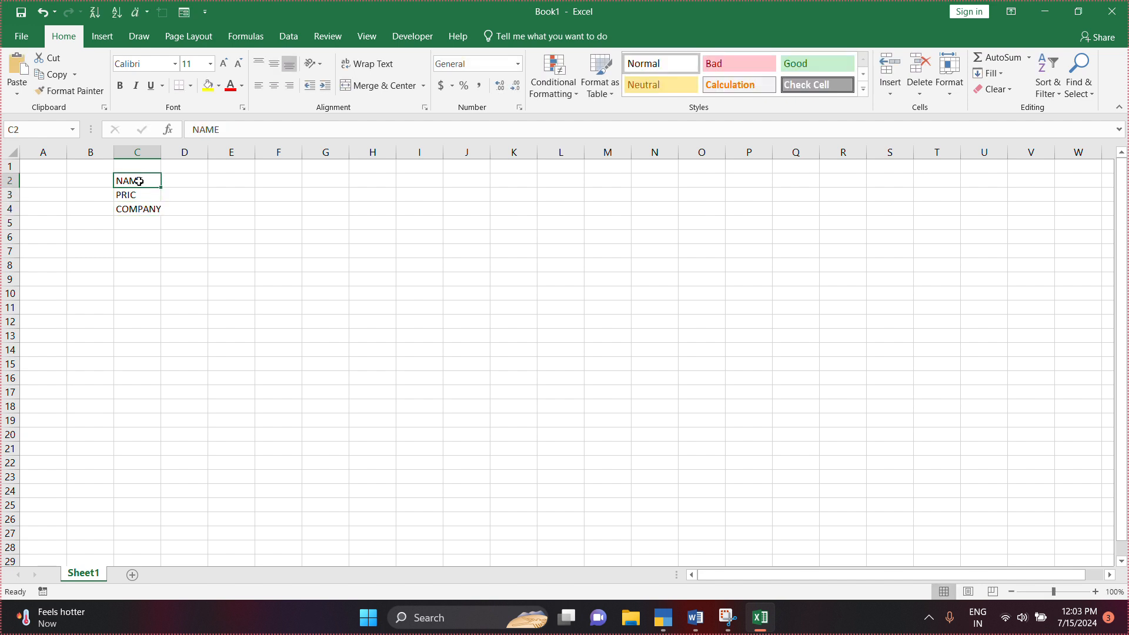
{"action": "key", "text": "Right"}
{"action": "type", "text": "TV"}
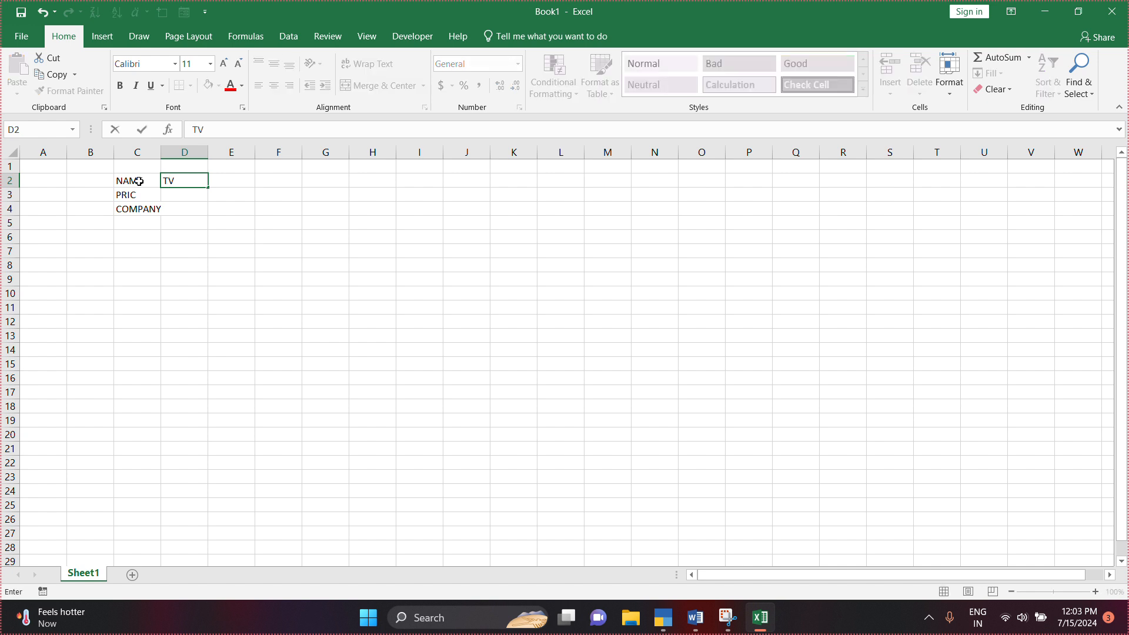
{"action": "key", "text": "Right"}
{"action": "type", "text": "LED"}
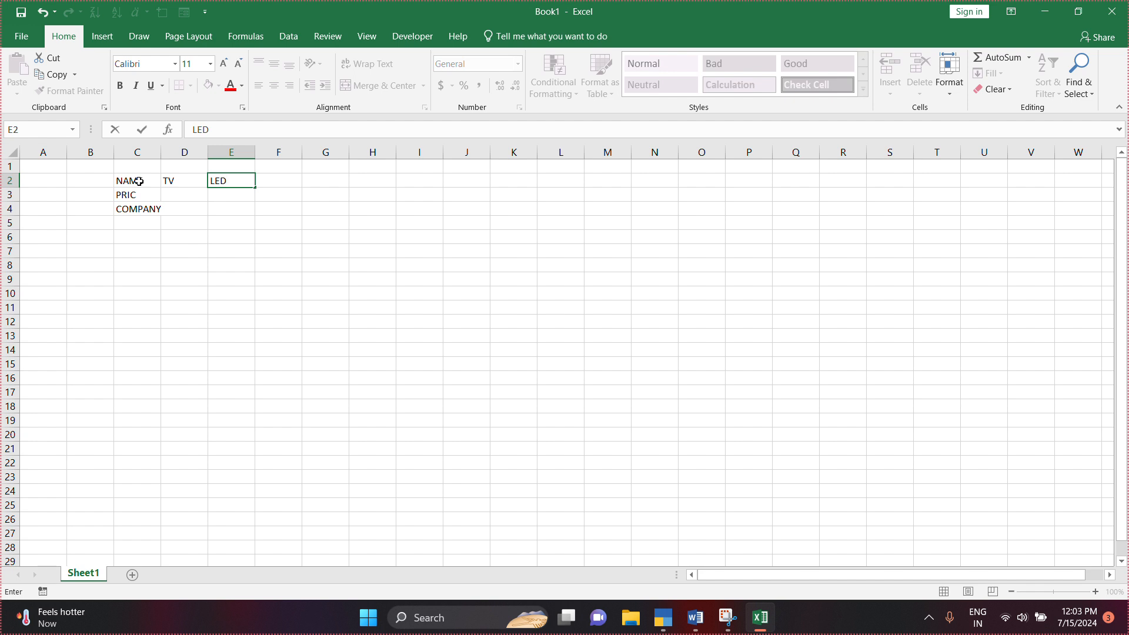
{"action": "key", "text": "Right"}
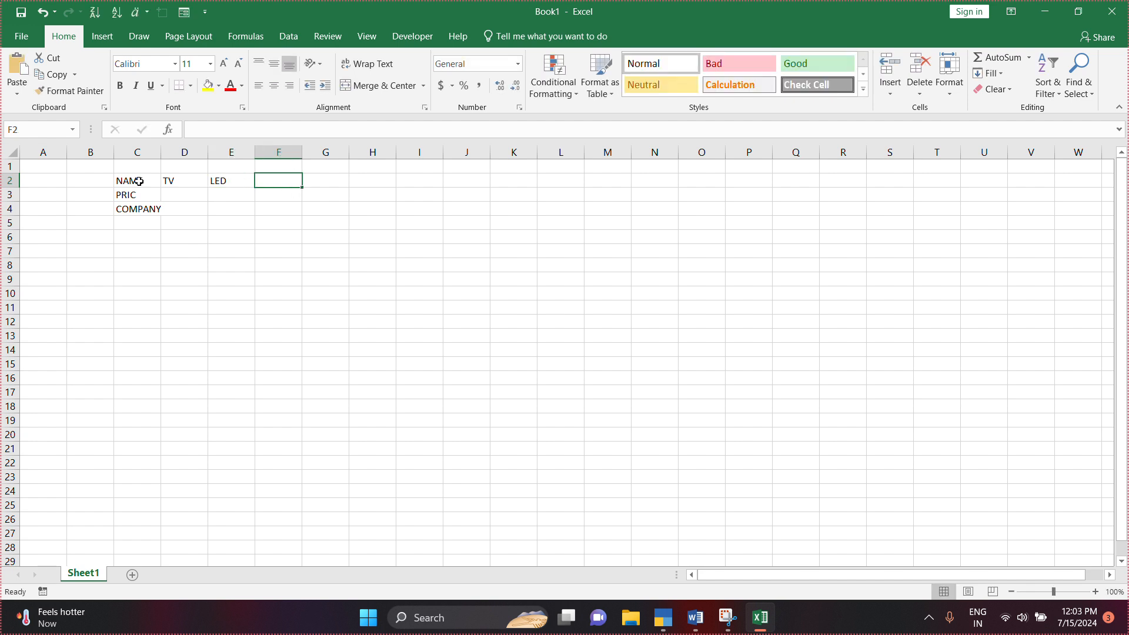
{"action": "type", "text": "LAP"}
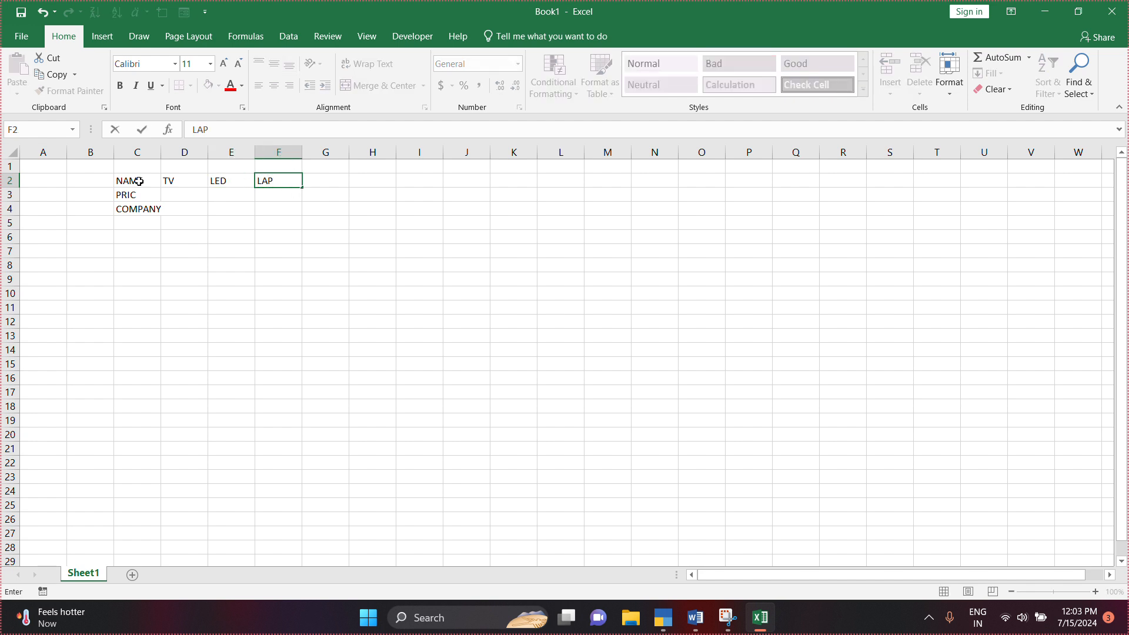
{"action": "type", "text": "TOP"}
{"action": "key", "text": "Right"}
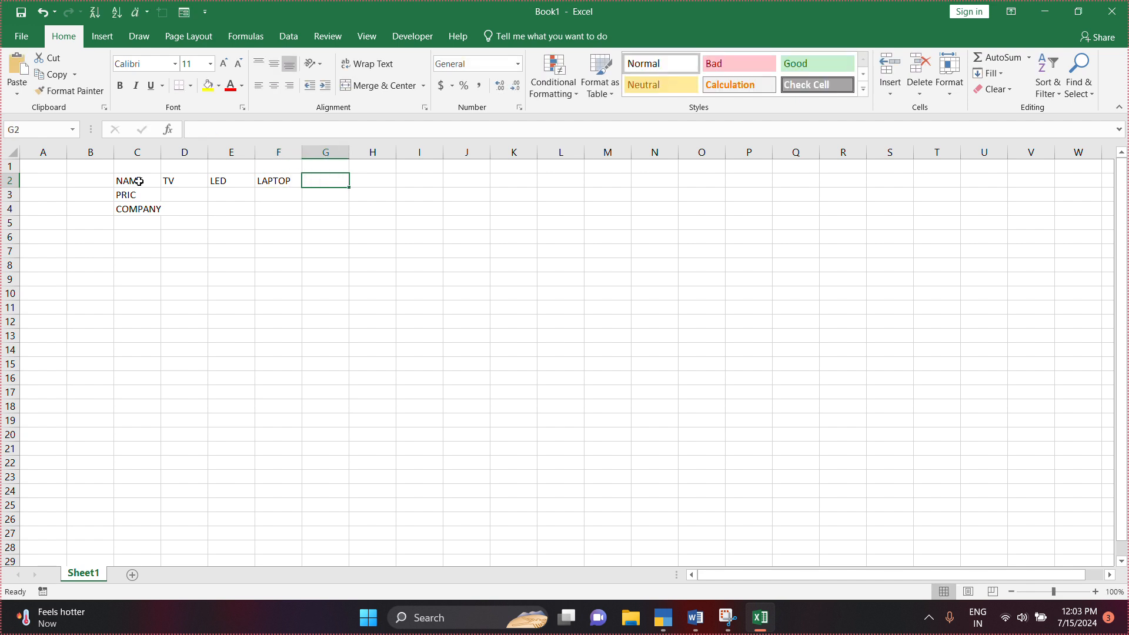
- Continue the NAME row with MPNITER, KEYBORD and MOBILE in cells G2 to I2
{"action": "type", "text": "MPNI"}
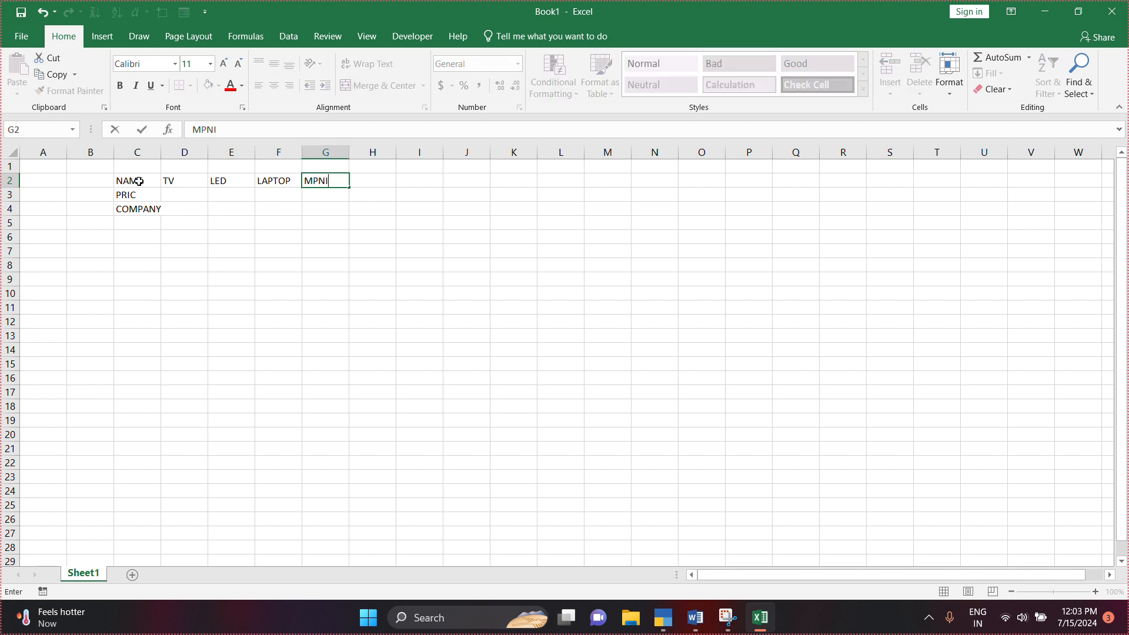
{"action": "type", "text": "TER"}
{"action": "key", "text": "Right"}
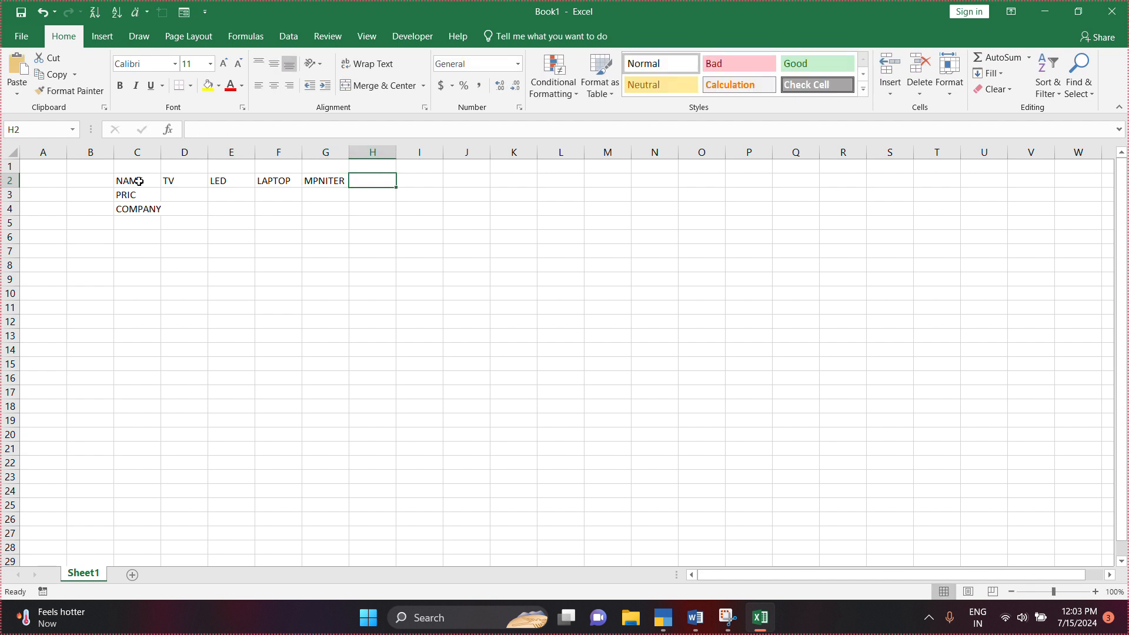
{"action": "type", "text": "KEY"}
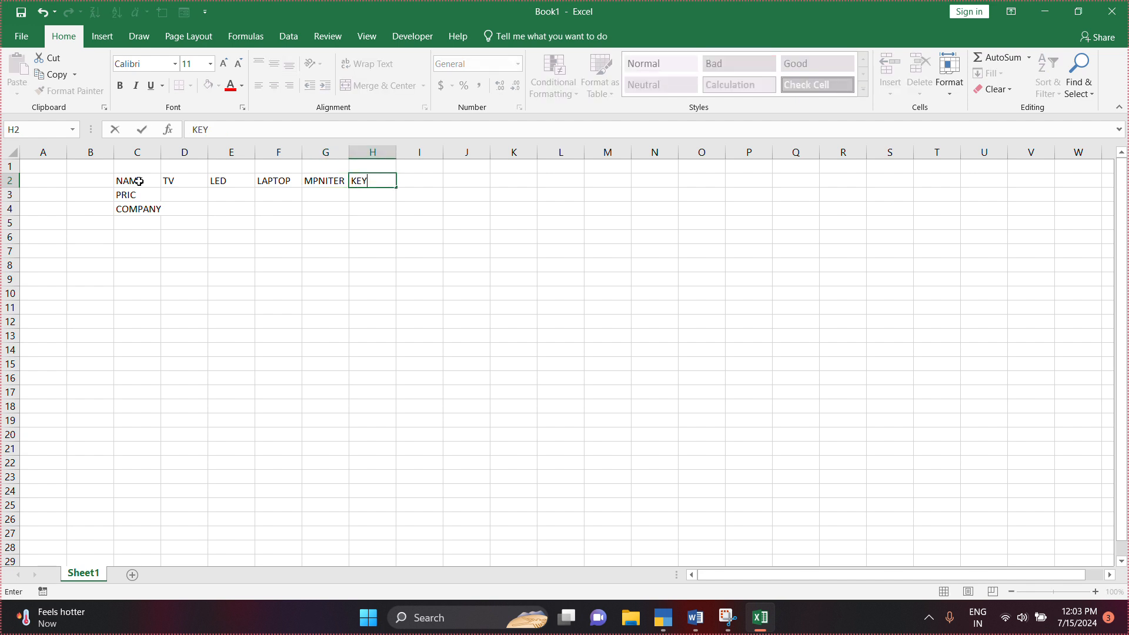
{"action": "type", "text": "BORD"}
{"action": "key", "text": "Right"}
{"action": "type", "text": "MO"}
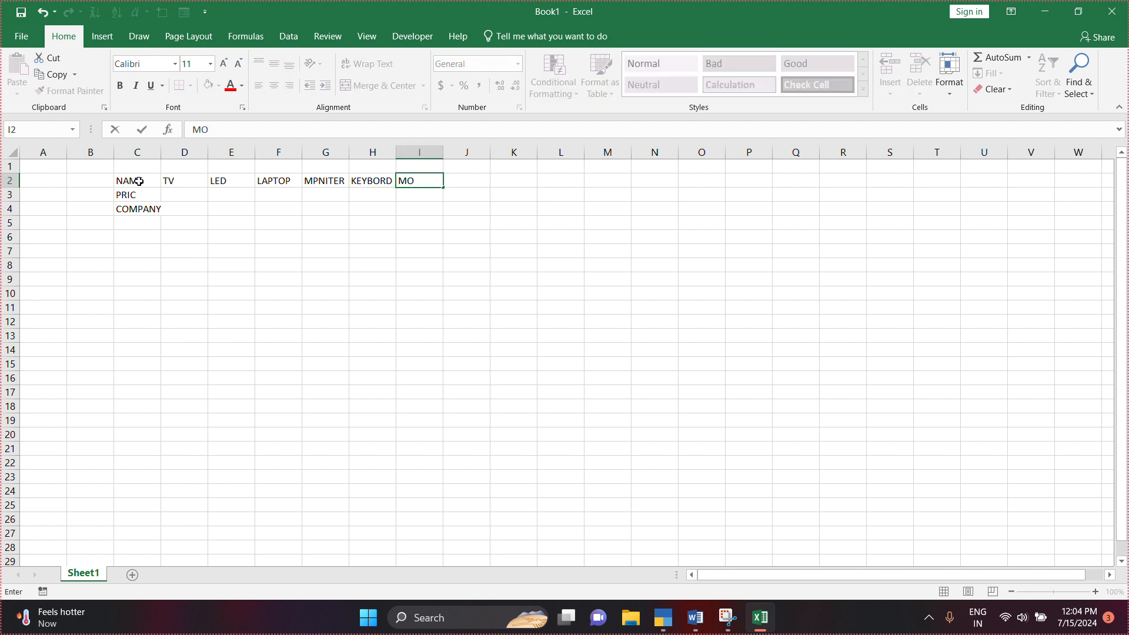
{"action": "type", "text": "BILE"}
{"action": "key", "text": "Right"}
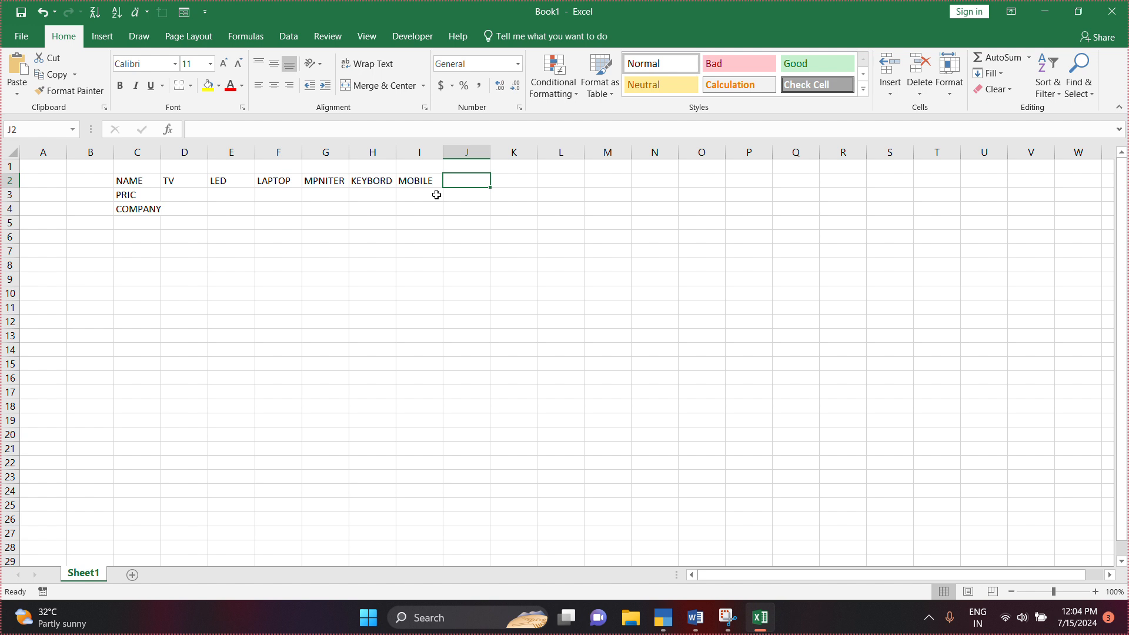
- Correct the misspelled row label in cell C3 to PRICE
{"action": "left_click", "coordinate": [137, 195]}
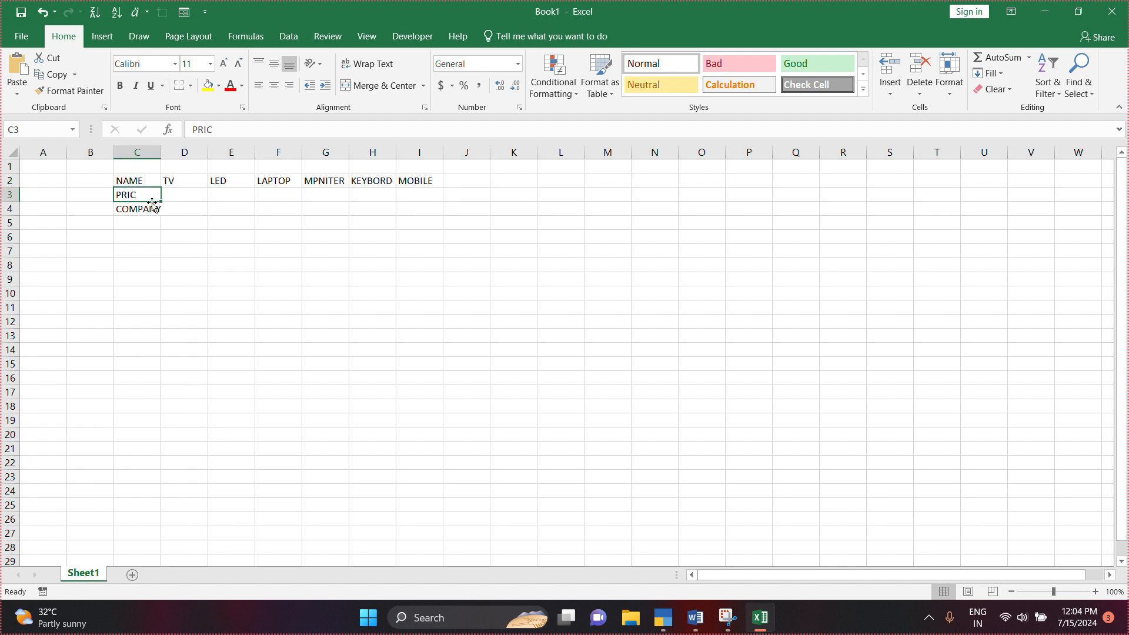
{"action": "key", "text": "BackSpace"}
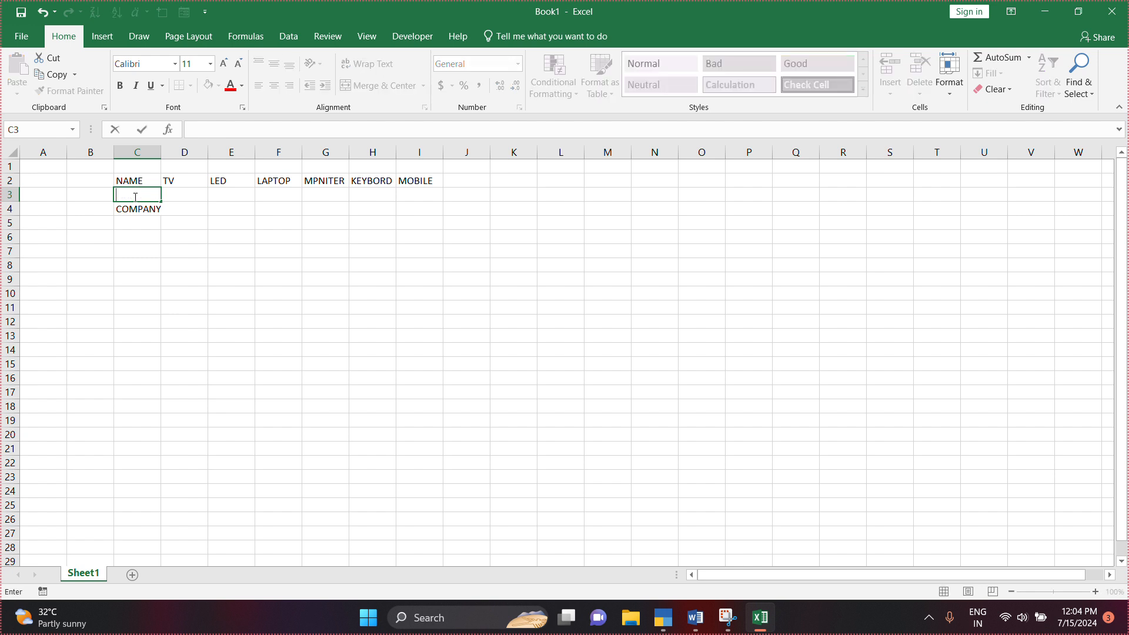
{"action": "type", "text": "PRICW"}
{"action": "key", "text": "BackSpace"}
{"action": "type", "text": "E"}
- Enter the prices 20000 for TV, 15000 for LED and 20000 for LAPTOP in cells D3 to F3
{"action": "left_click", "coordinate": [182, 197]}
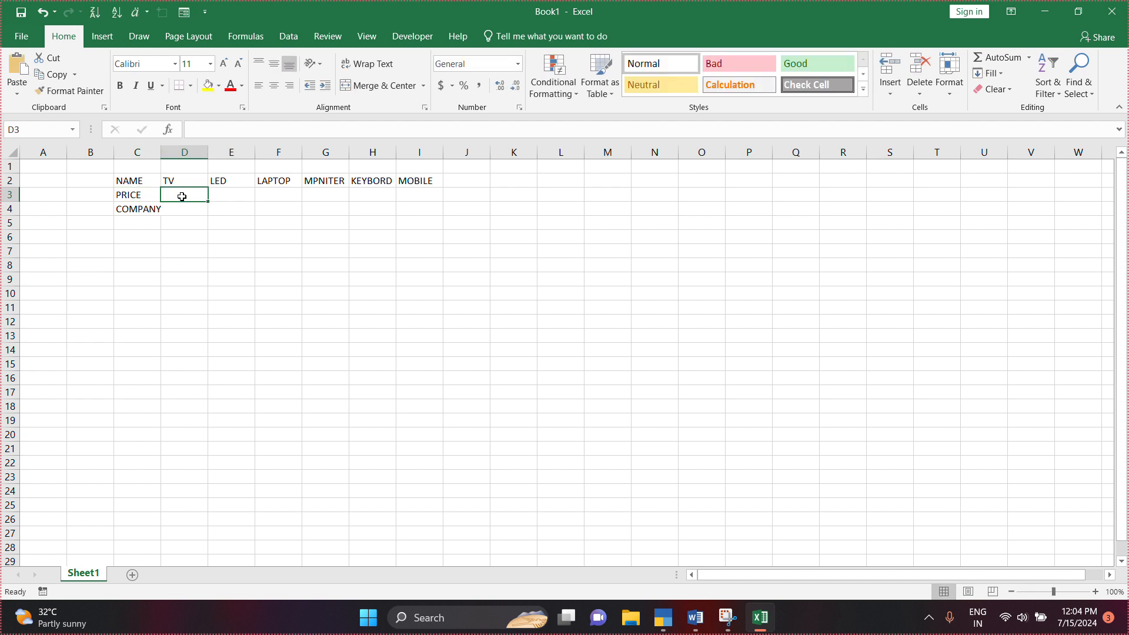
{"action": "type", "text": "2000"}
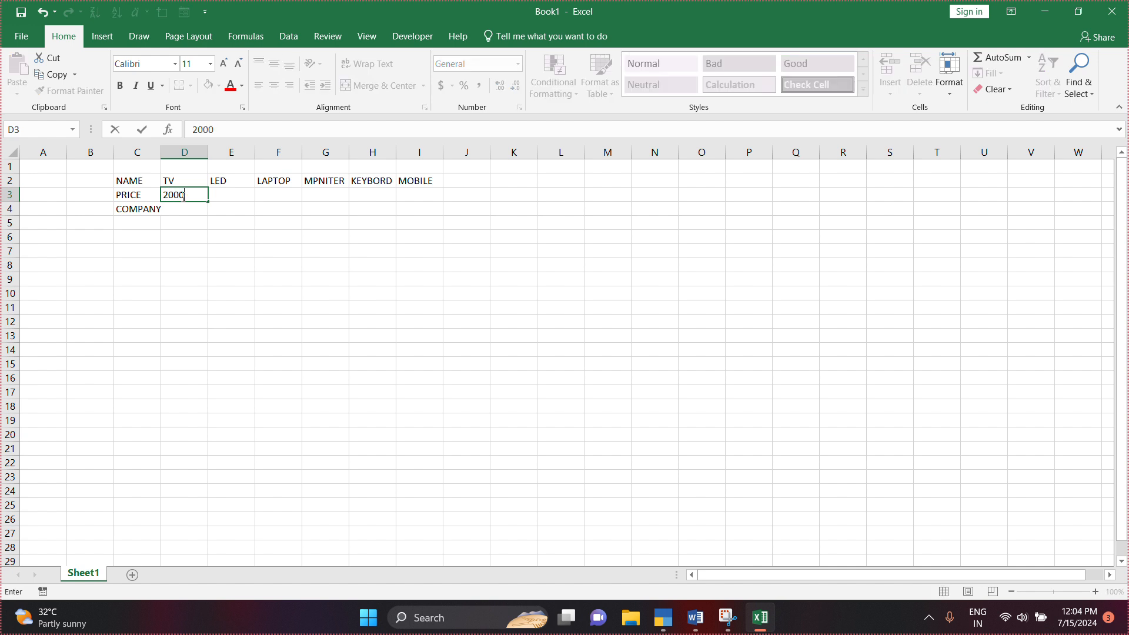
{"action": "type", "text": "0"}
{"action": "key", "text": "Tab"}
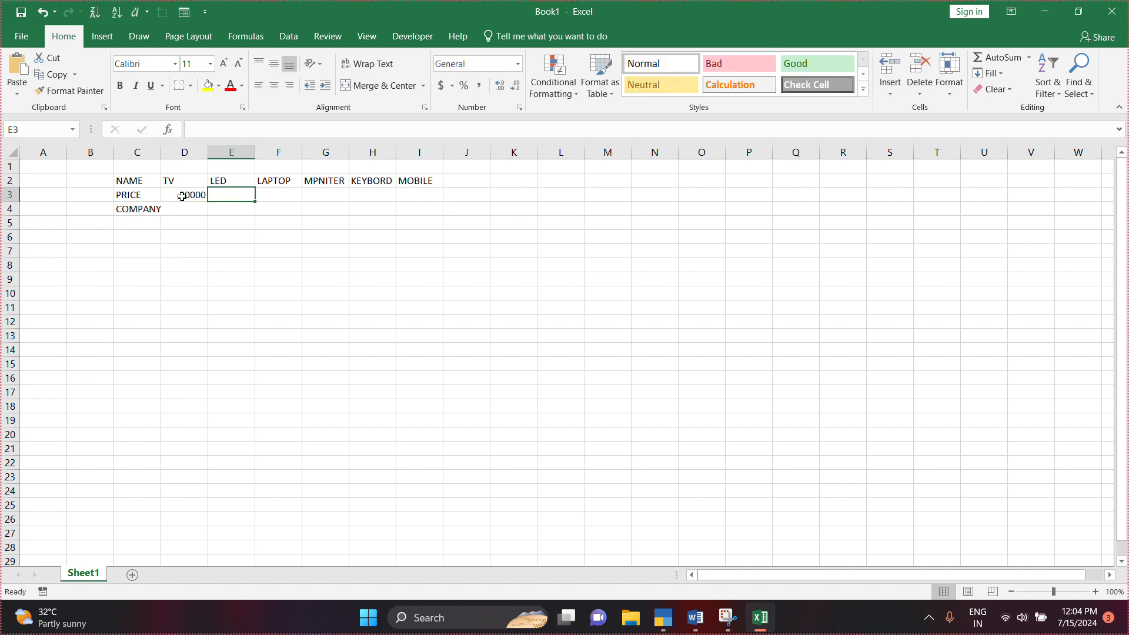
{"action": "type", "text": "15000"}
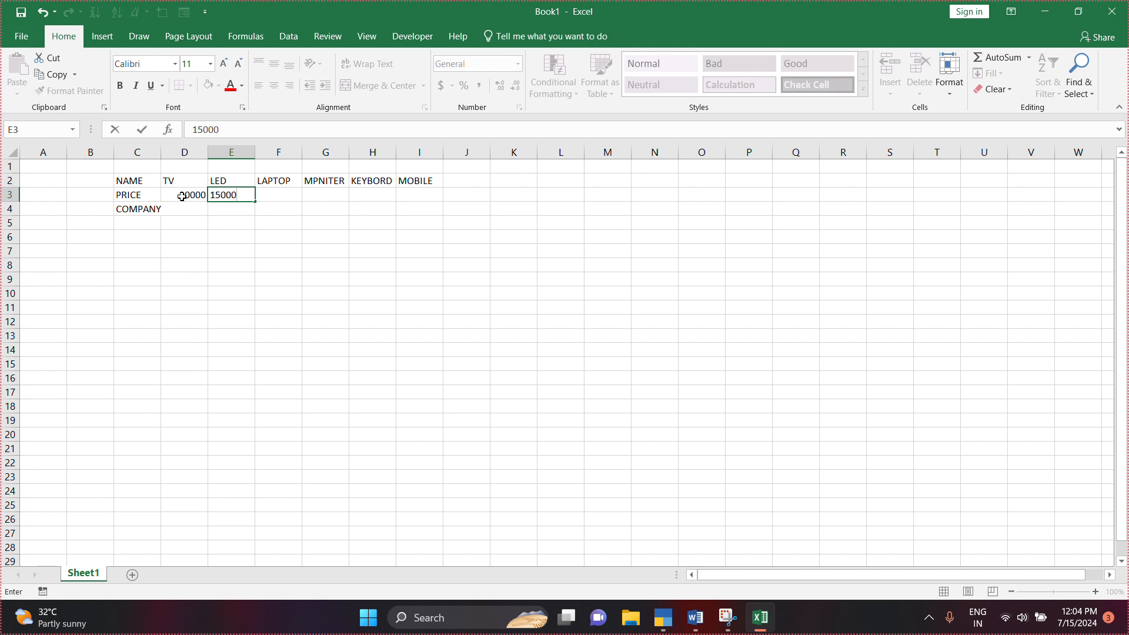
{"action": "key", "text": "Tab"}
{"action": "type", "text": "20000"}
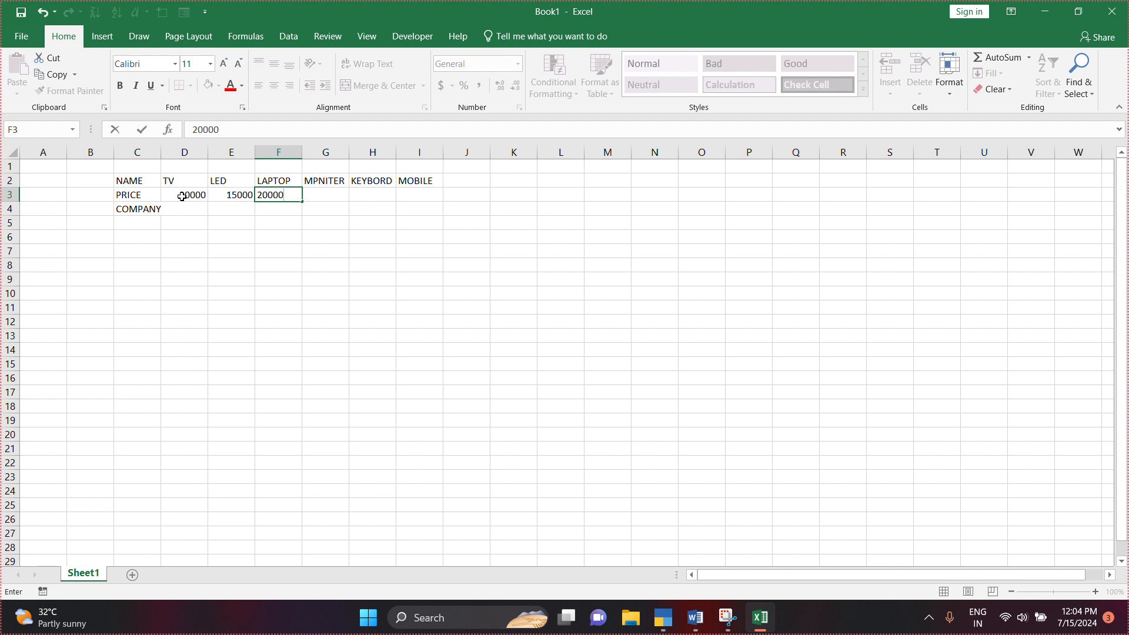
{"action": "key", "text": "Tab"}
- Enter the prices 30000 for MPNITER, 4000 for KEYBORD and 17000 for MOBILE in cells G3 to I3
{"action": "type", "text": "30000"}
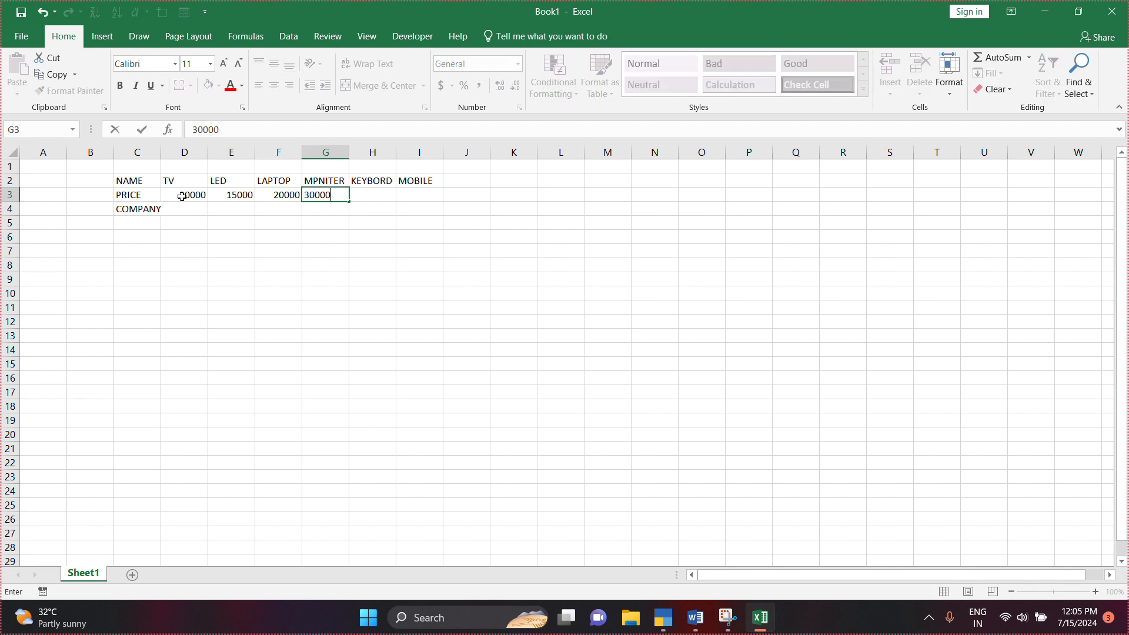
{"action": "key", "text": "Tab"}
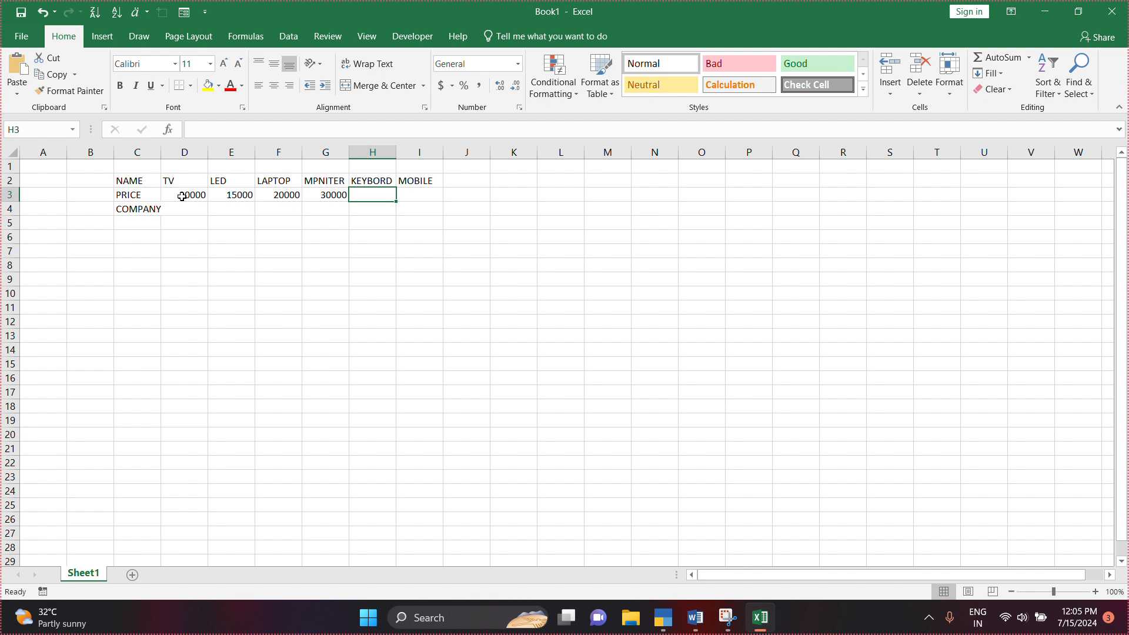
{"action": "type", "text": "40000"}
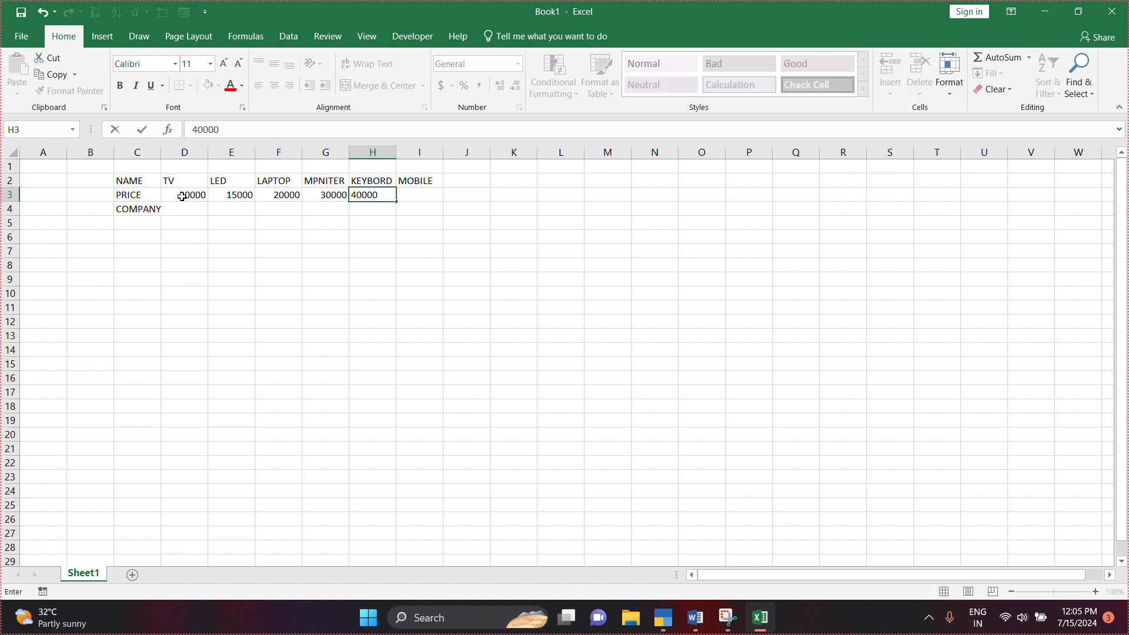
{"action": "key", "text": "BackSpace"}
{"action": "key", "text": "Tab"}
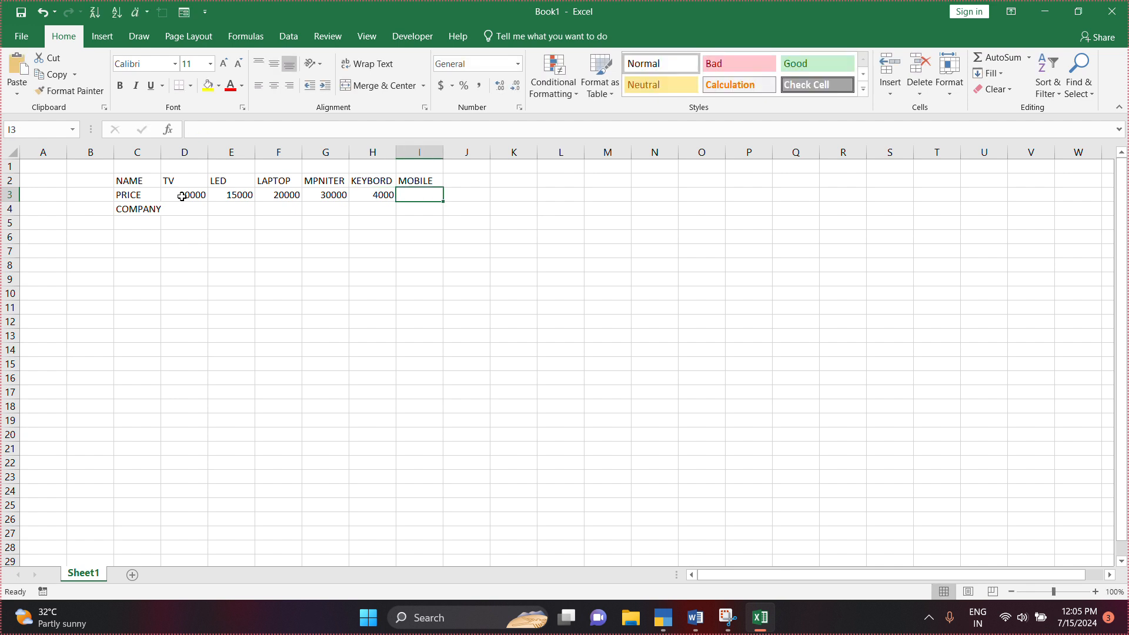
{"action": "type", "text": "17000"}
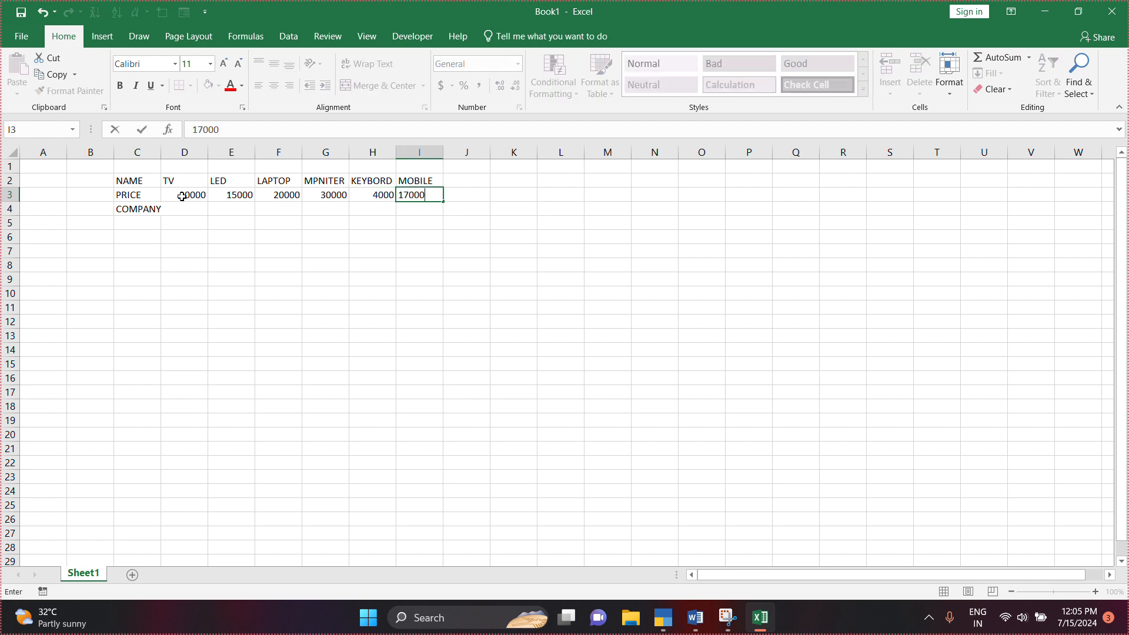
{"action": "key", "text": "Return"}
- Fill the COMPANY row with LG for TV, HP for LED and SAMSUNG for LAPTOP in cells D4 to F4
{"action": "key", "text": "Left"}
{"action": "key", "text": "Left"}
{"action": "key", "text": "Left"}
{"action": "key", "text": "Left"}
{"action": "key", "text": "Left"}
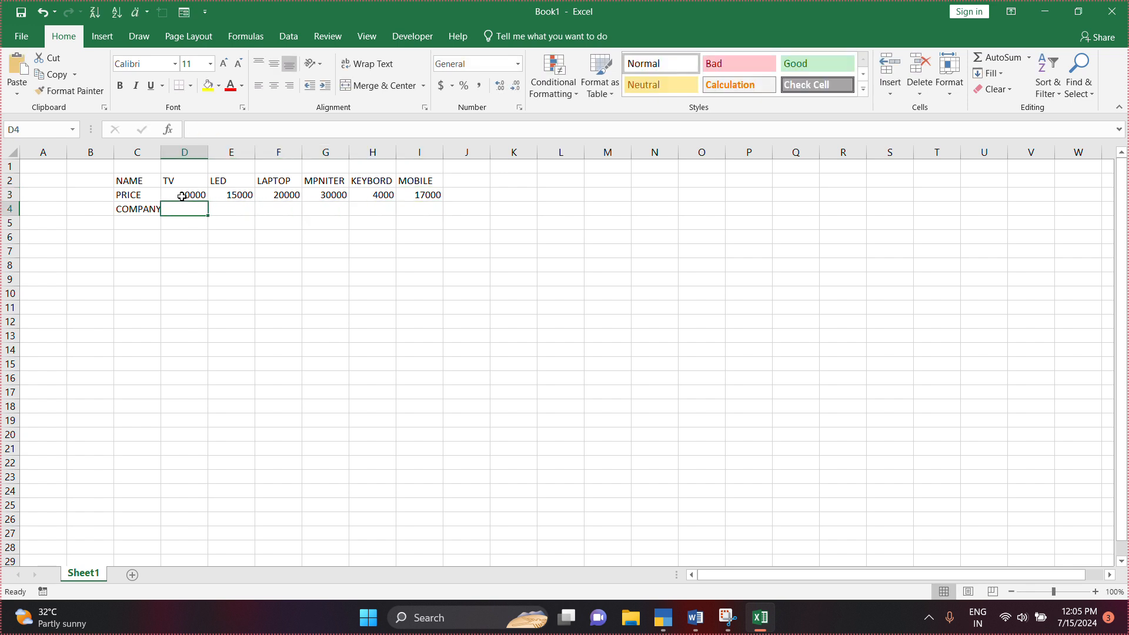
{"action": "type", "text": "LG"}
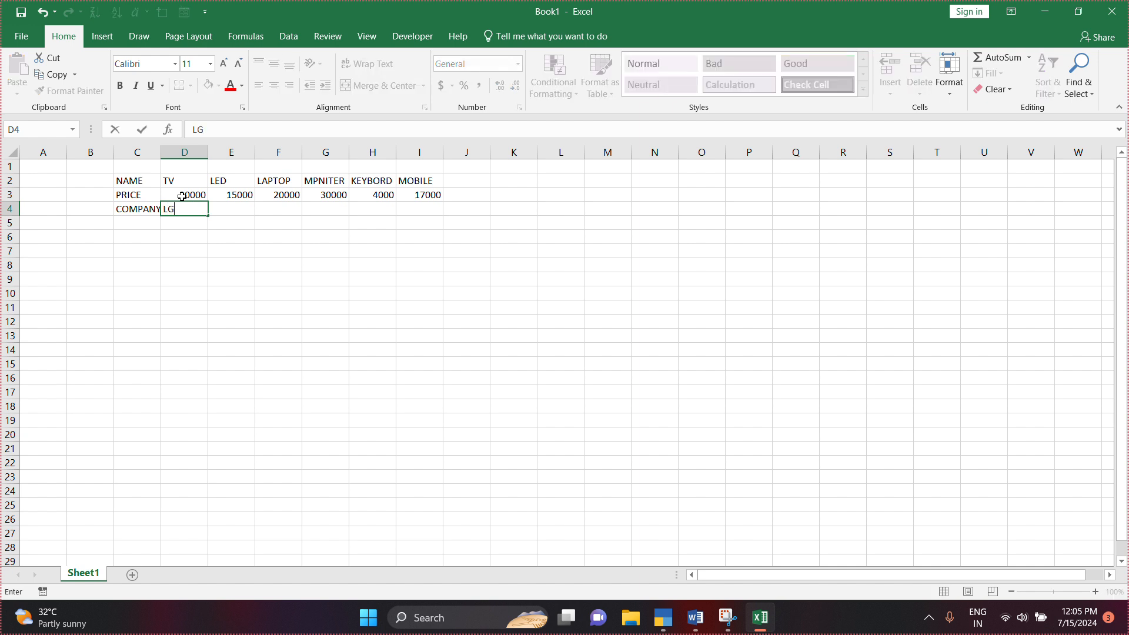
{"action": "key", "text": "Right"}
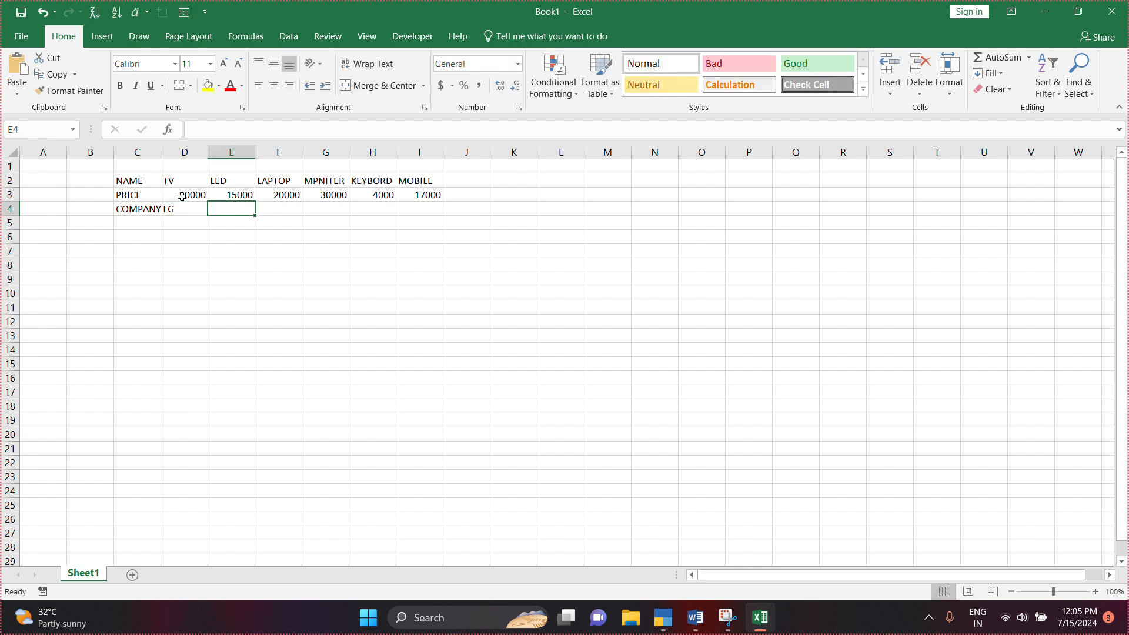
{"action": "type", "text": "HP"}
{"action": "key", "text": "Right"}
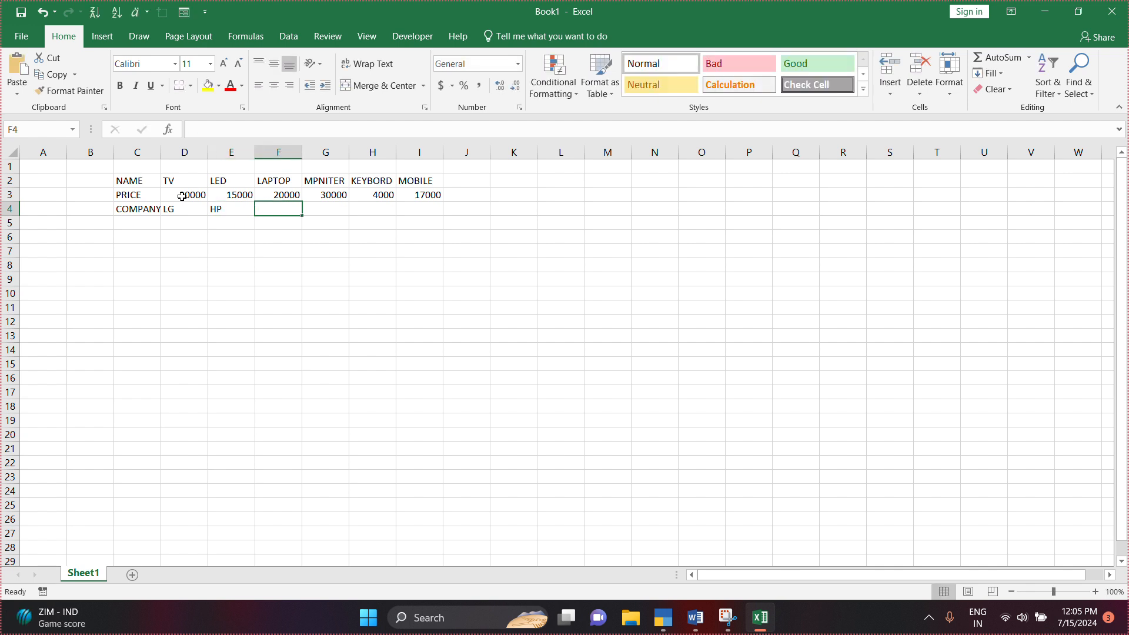
{"action": "type", "text": "SA"}
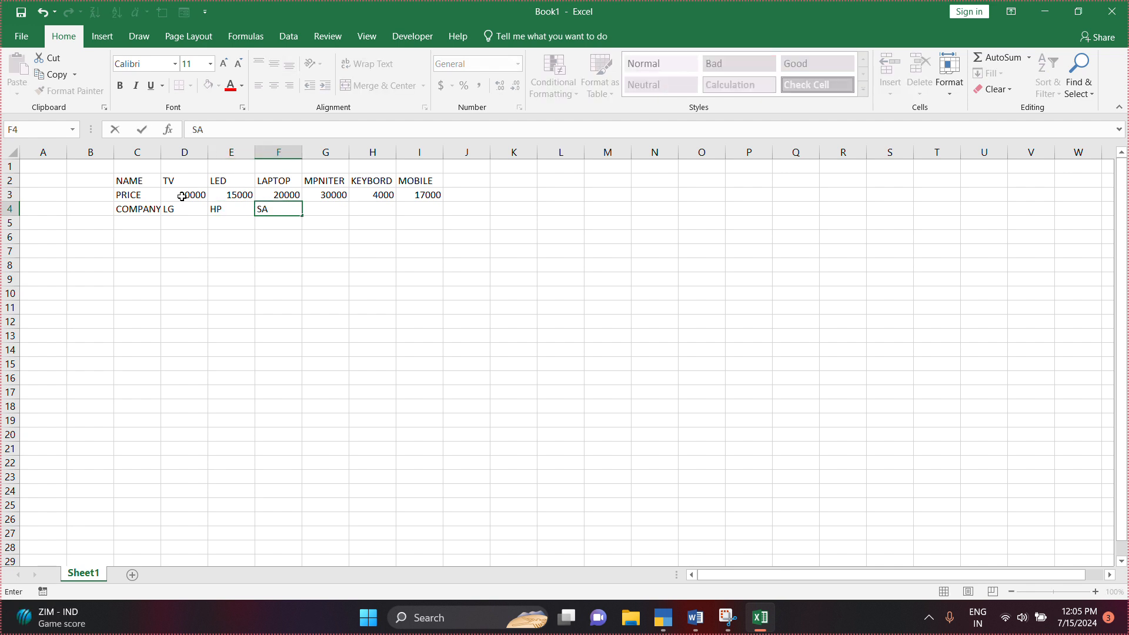
{"action": "type", "text": "MSUNG"}
{"action": "key", "text": "Right"}
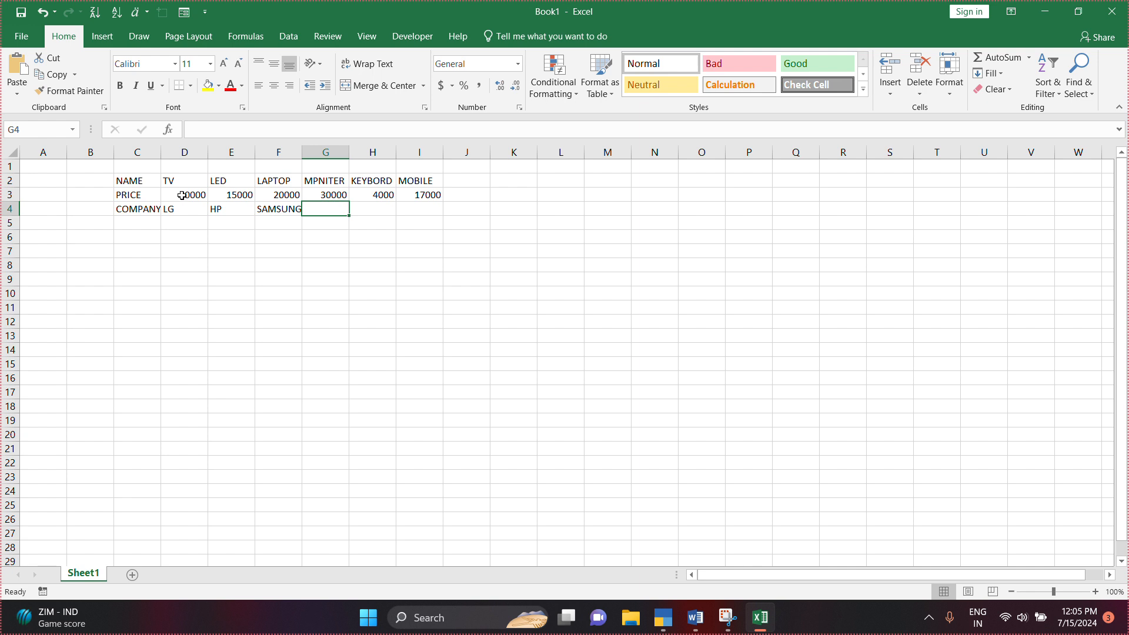
- Correct the misspelled product name in cell G2 to MONITER
{"action": "double_click", "coordinate": [311, 182]}
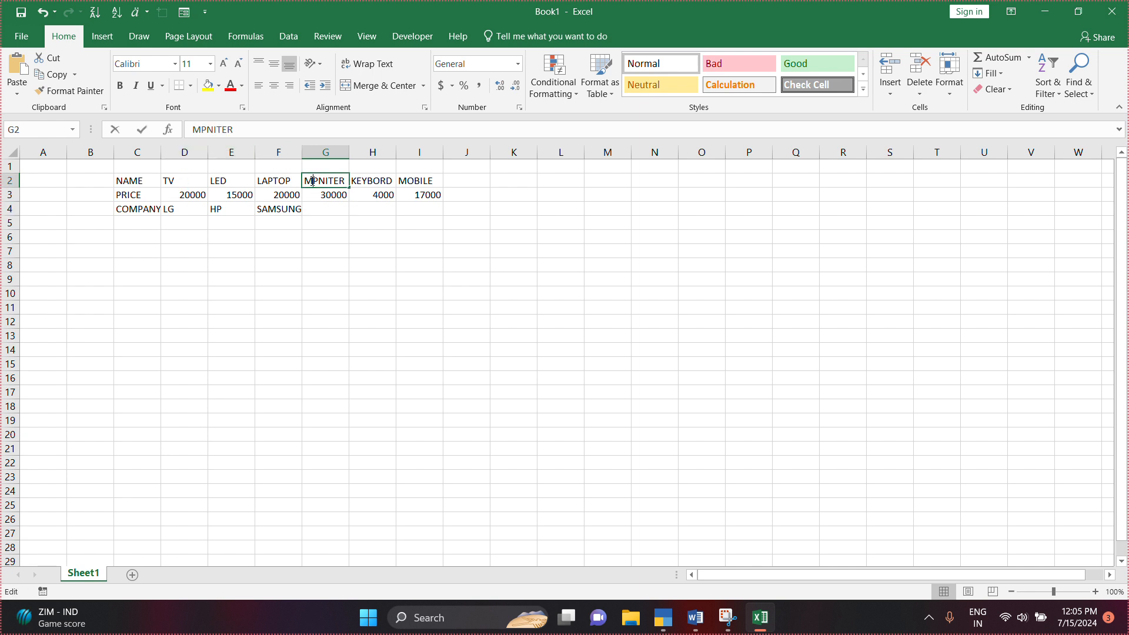
{"action": "key", "text": "BackSpace"}
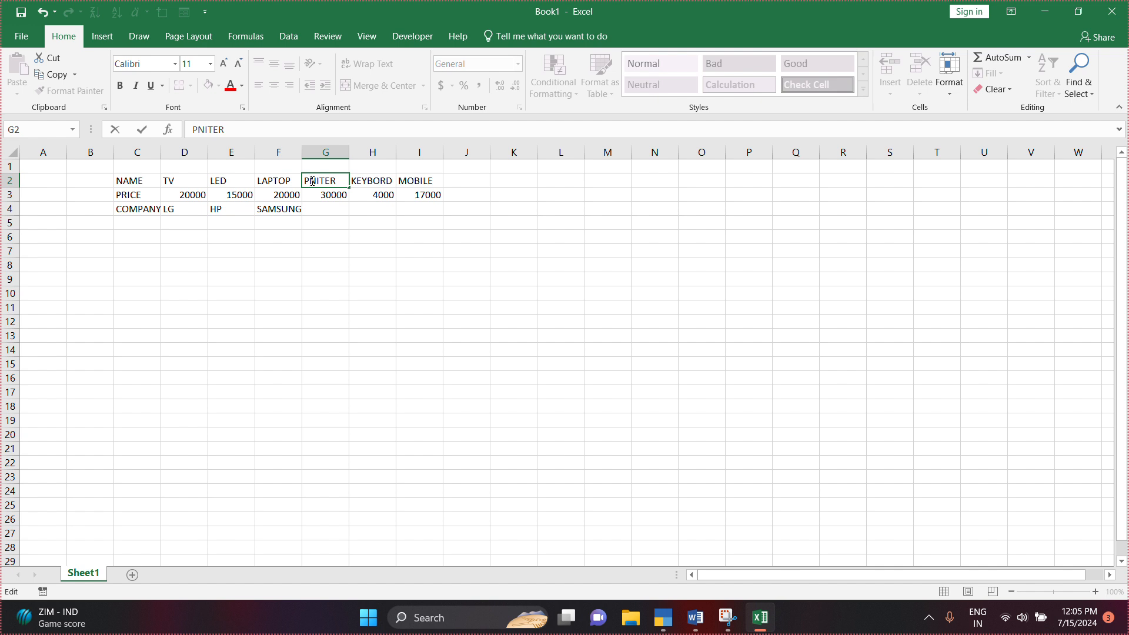
{"action": "key", "text": "Delete"}
{"action": "type", "text": "MO"}
- Fill the COMPANY row with LG for MONITER, SAMSUNG for KEYBORD and HP for MOBILE in cells G4 to I4
{"action": "left_click", "coordinate": [328, 207]}
{"action": "type", "text": "LG"}
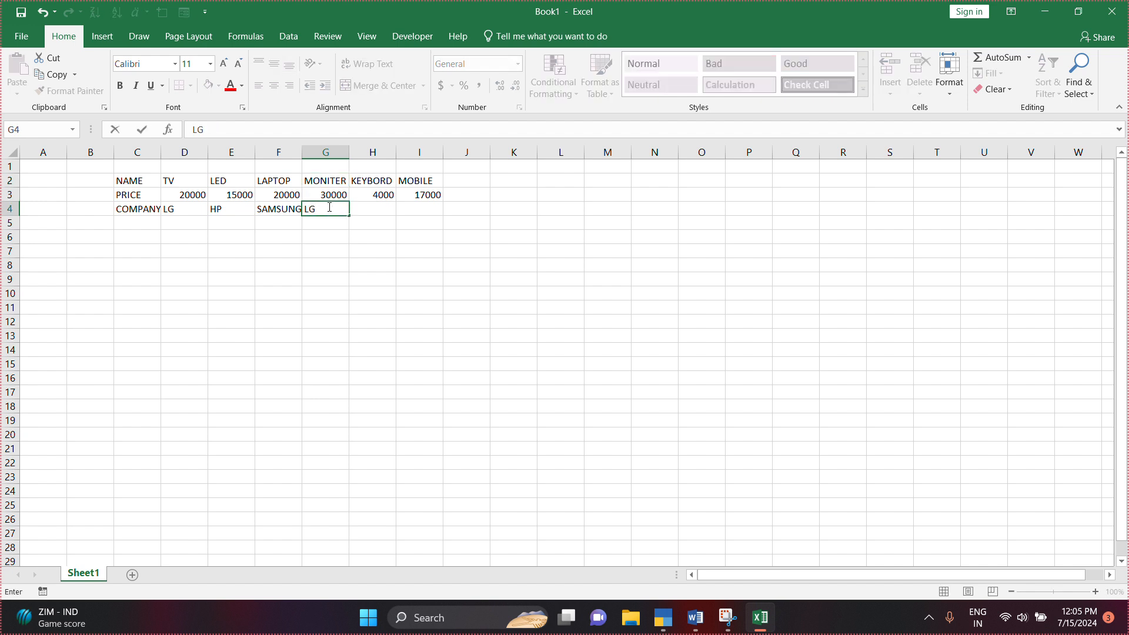
{"action": "key", "text": "Tab"}
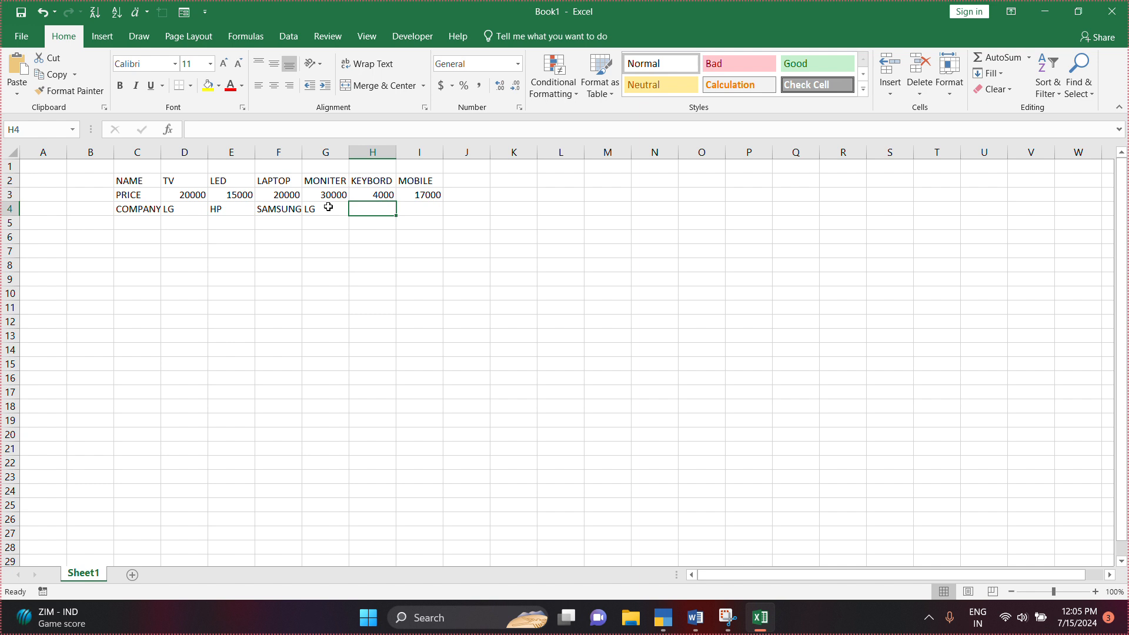
{"action": "type", "text": "SA"}
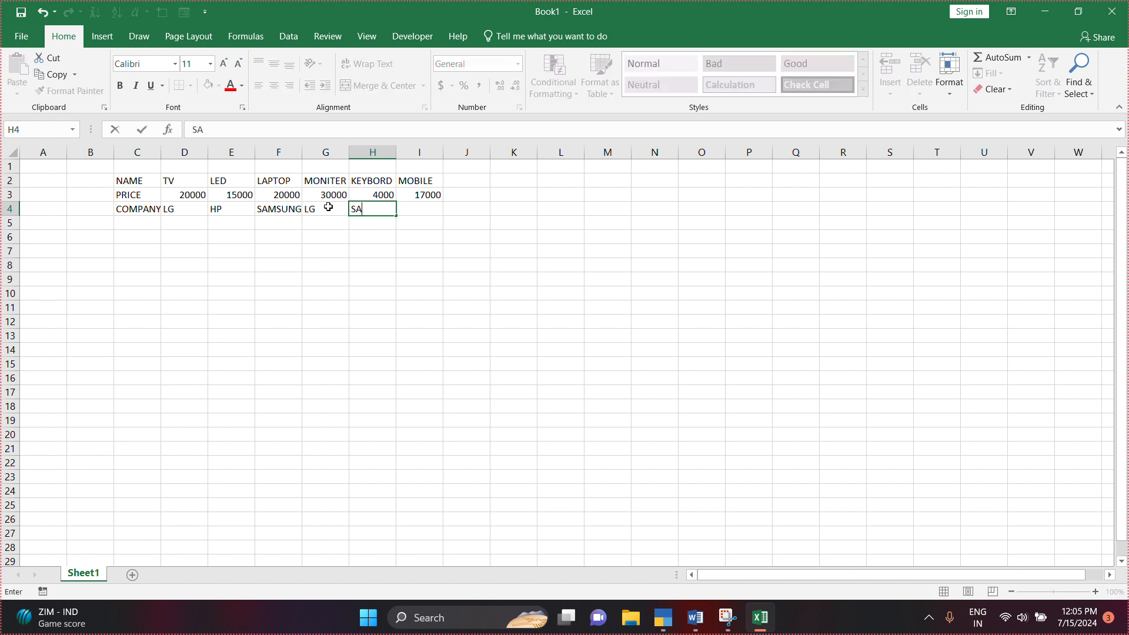
{"action": "type", "text": "MSUNG"}
{"action": "key", "text": "Tab"}
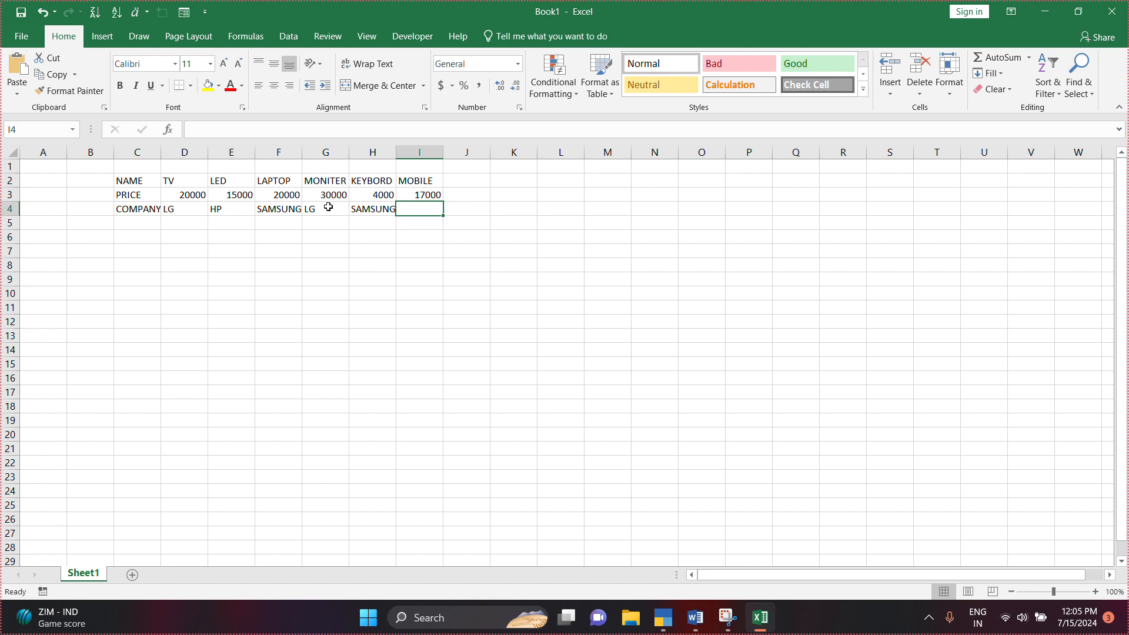
{"action": "type", "text": "HP"}
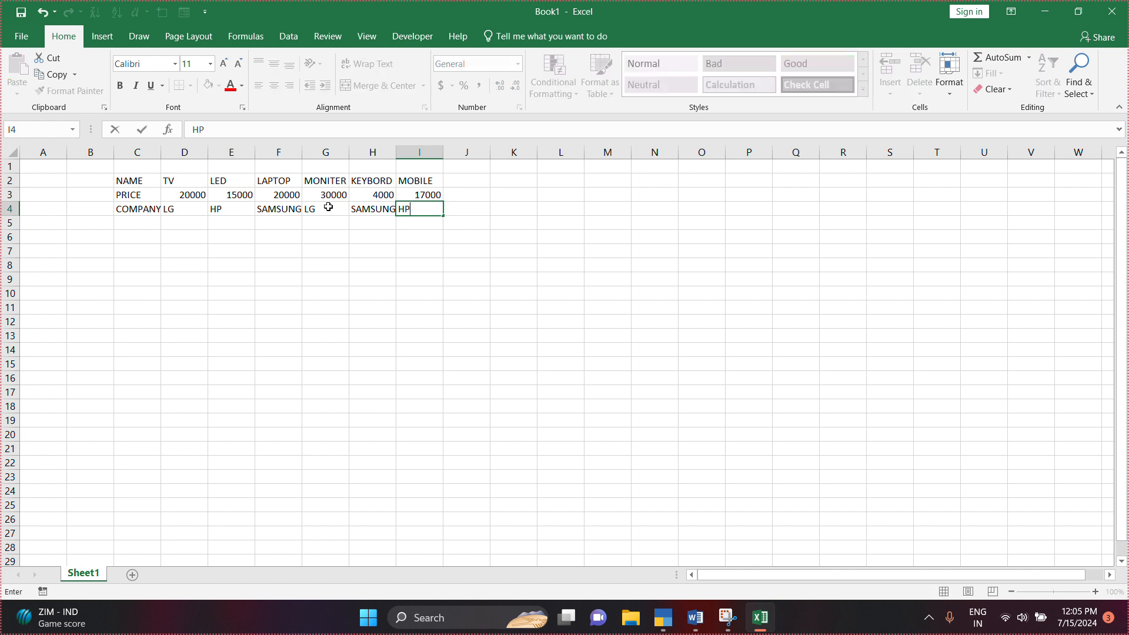
{"action": "key", "text": "Tab"}
{"action": "key", "text": "Down"}
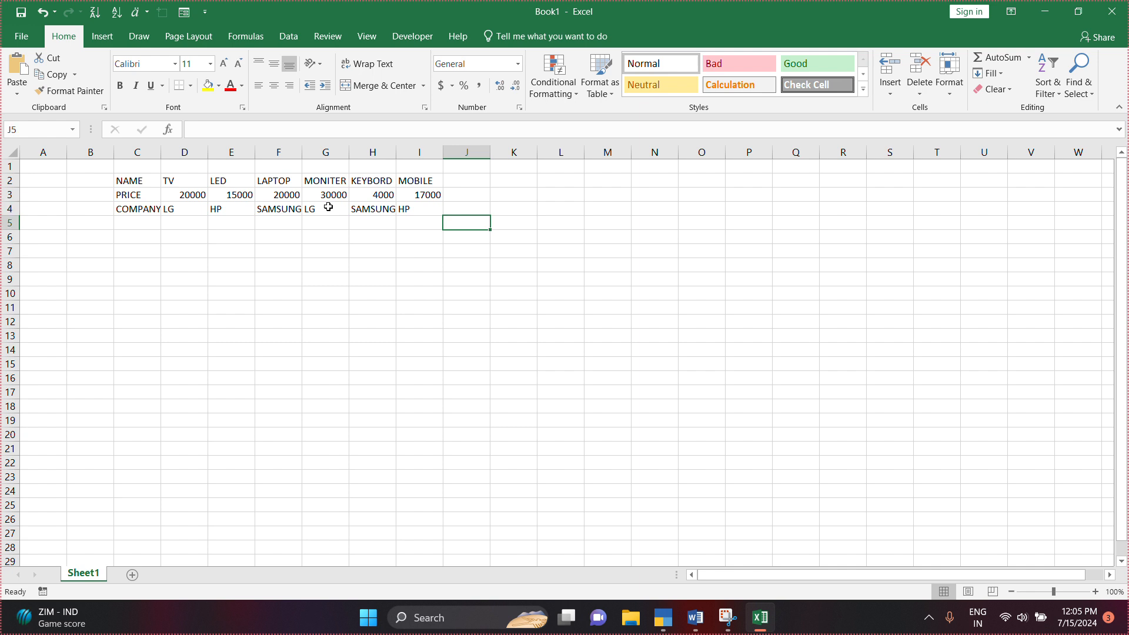
{"action": "key", "text": "Left"}
{"action": "key", "text": "Left"}
{"action": "key", "text": "Left"}
{"action": "key", "text": "Left"}
{"action": "key", "text": "Left"}
{"action": "key", "text": "Left"}
{"action": "key", "text": "Left"}
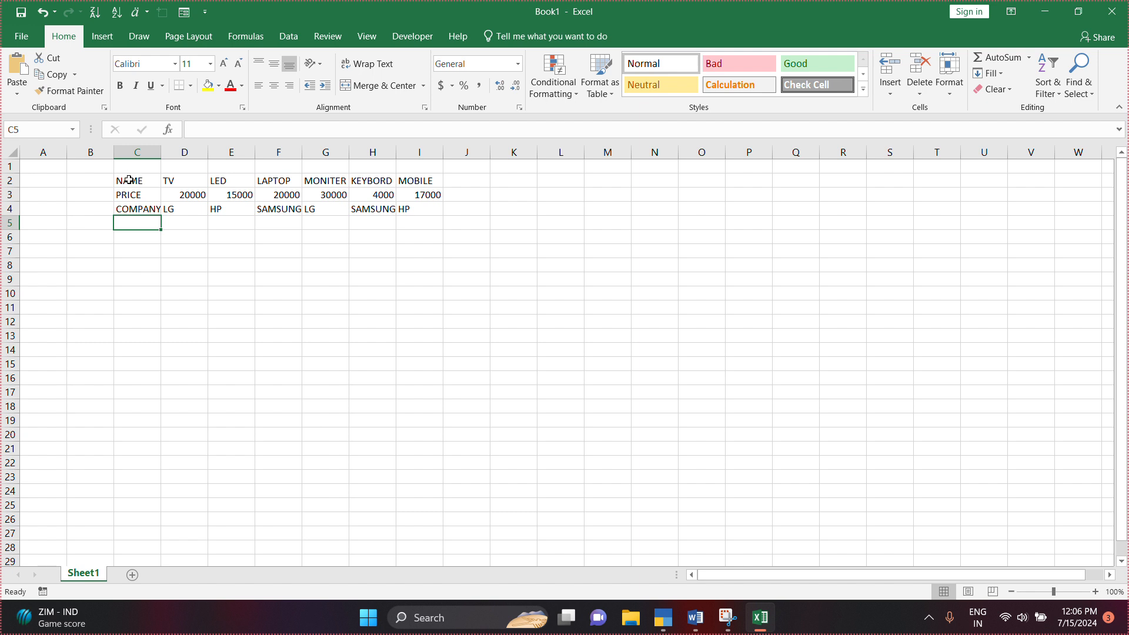
- Center the contents of the product table C2:I4 horizontally and make them bold
{"action": "left_click_drag", "start_coordinate": [129, 180], "coordinate": [414, 205]}
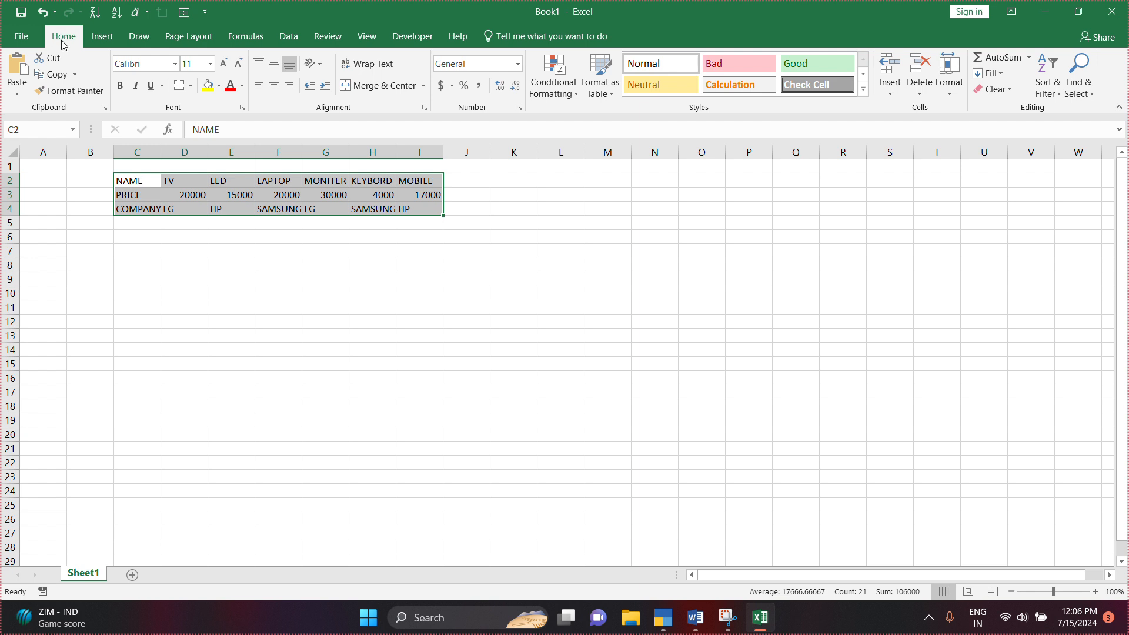
{"action": "left_click", "coordinate": [279, 91]}
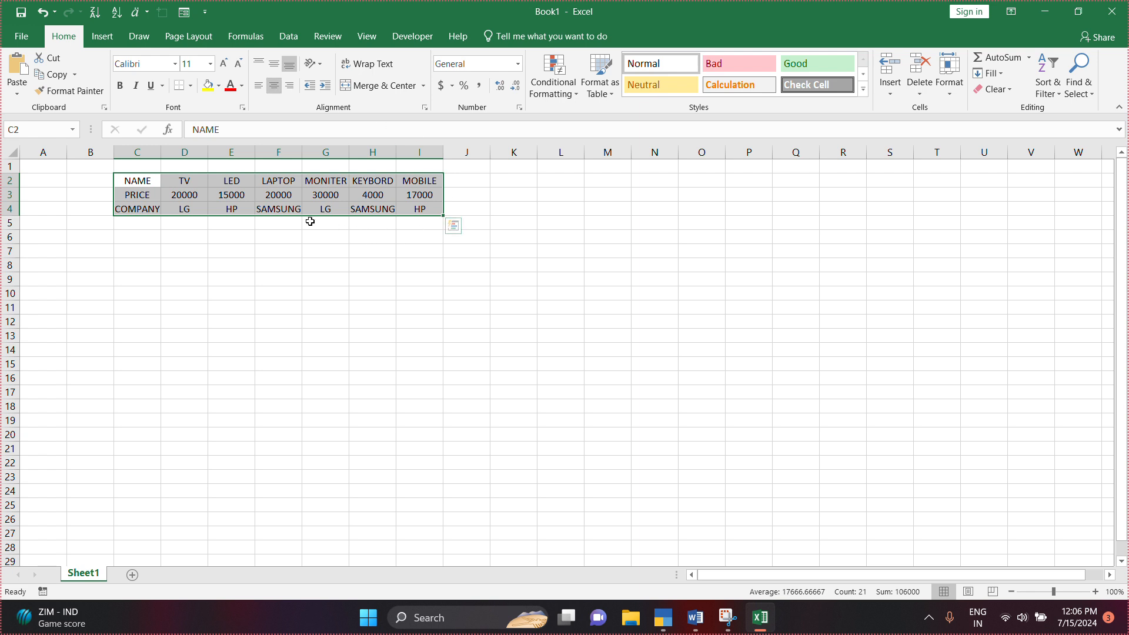
{"action": "left_click", "coordinate": [120, 85]}
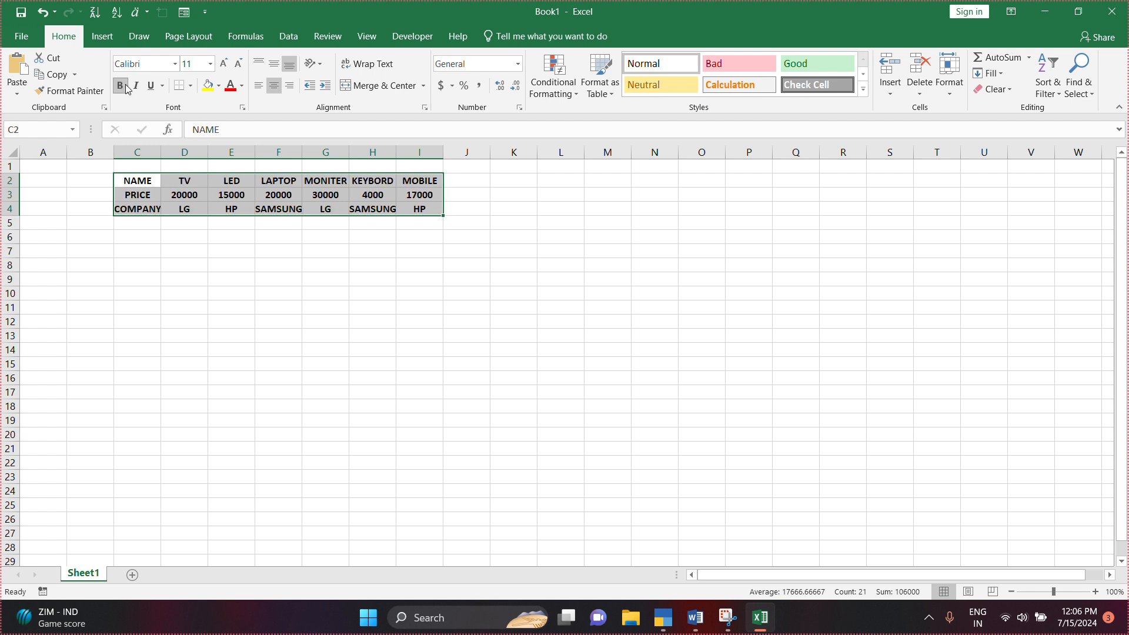
{"action": "left_click", "coordinate": [317, 302]}
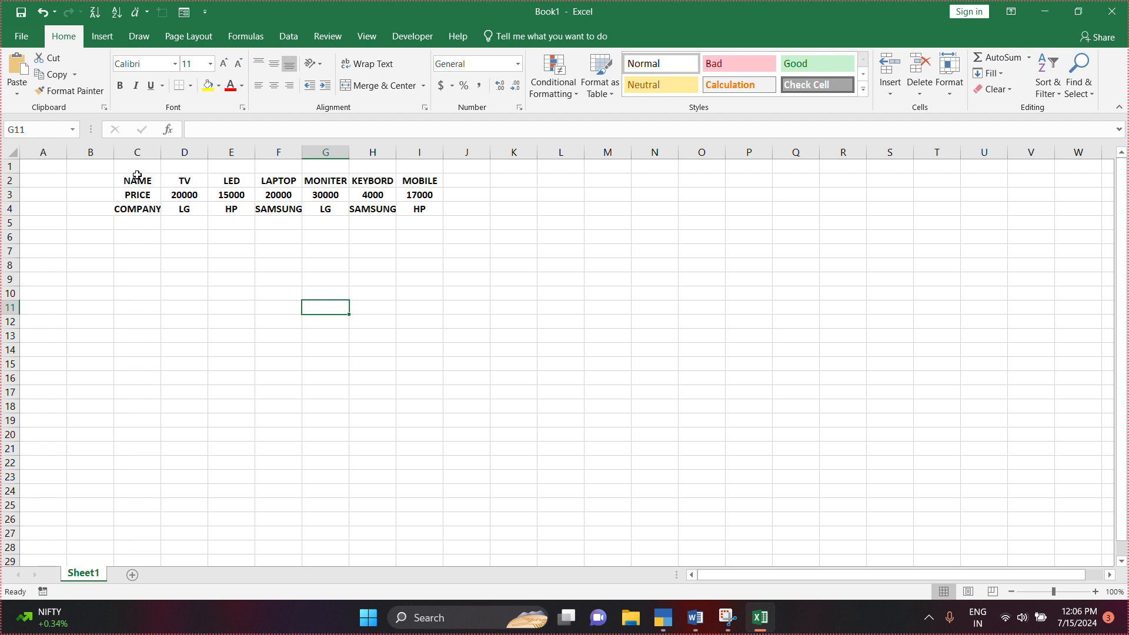
- Copy the row labels NAME, PRICE and COMPANY from C2:C4 to the cells starting at C8
{"action": "left_click_drag", "start_coordinate": [136, 179], "coordinate": [135, 207]}
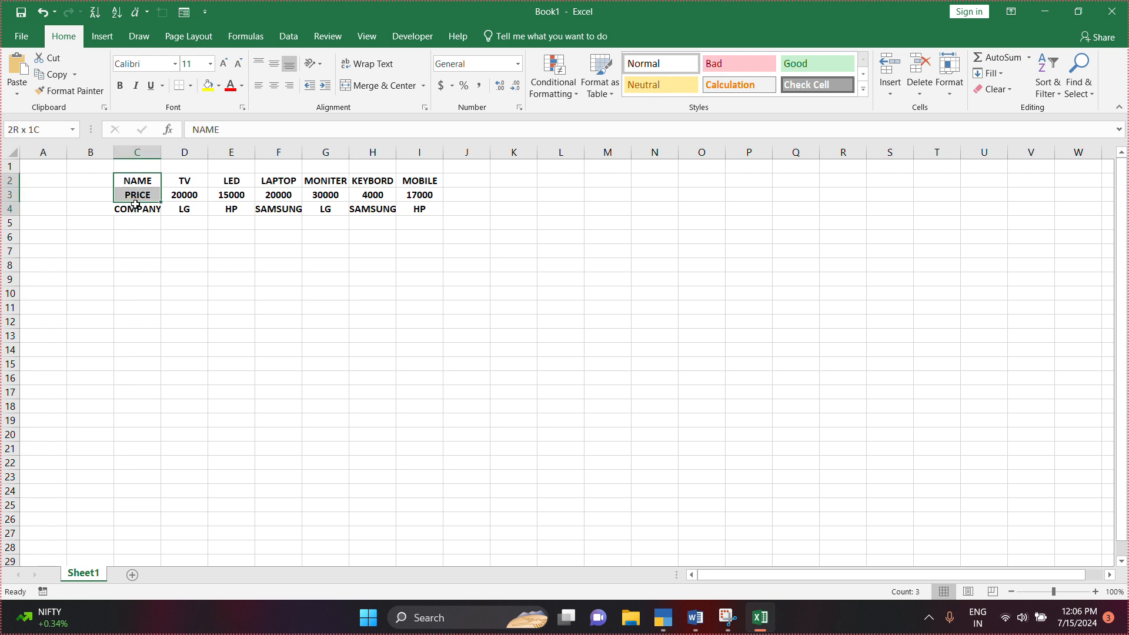
{"action": "left_click", "coordinate": [54, 73]}
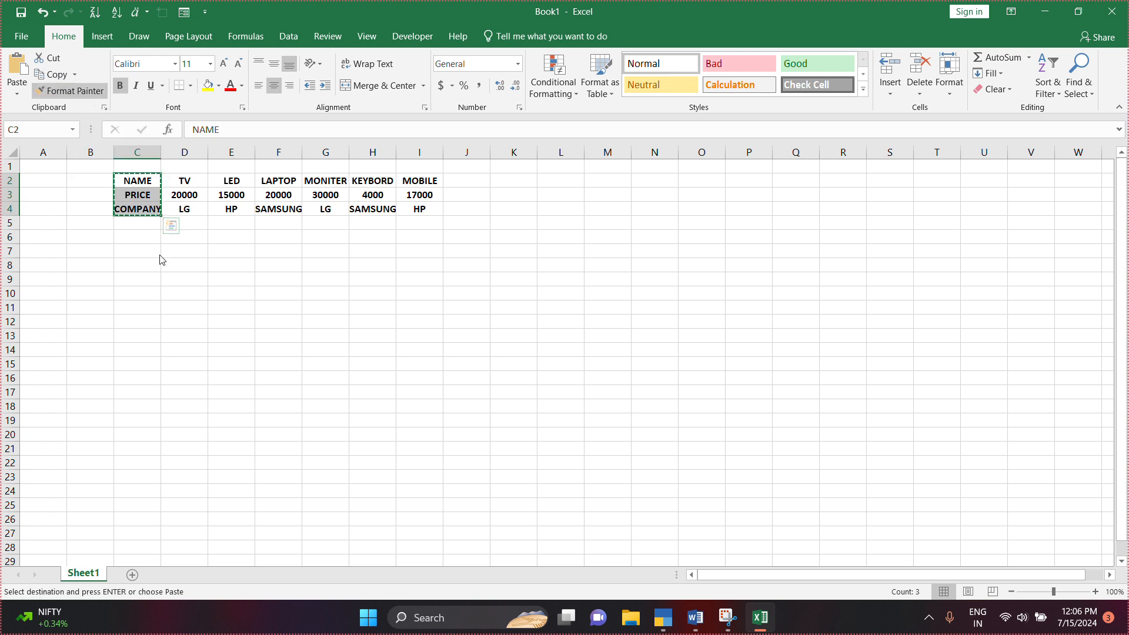
{"action": "left_click", "coordinate": [134, 268]}
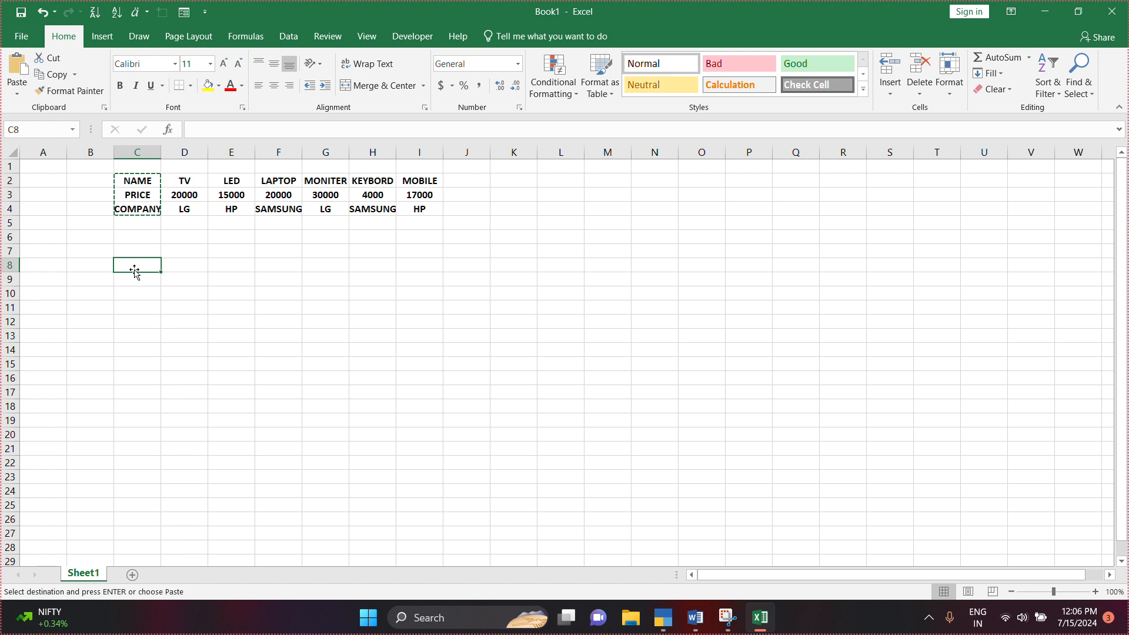
{"action": "left_click", "coordinate": [19, 70]}
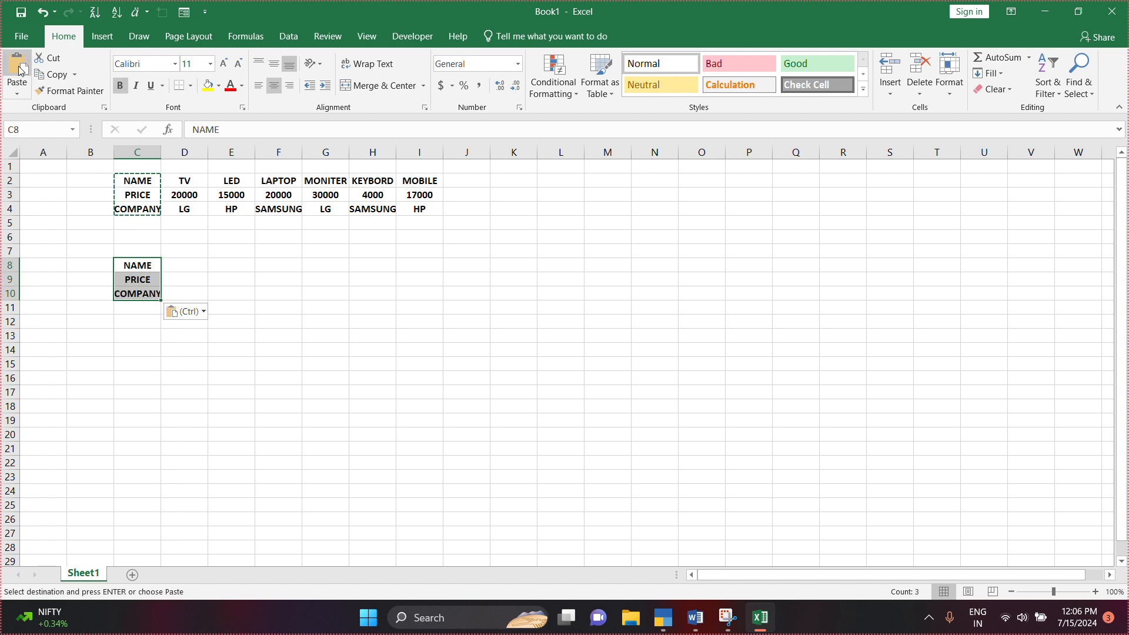
- Copy the product name TV from D2 into cell D8 beside the copied NAME label
{"action": "left_click", "coordinate": [172, 268]}
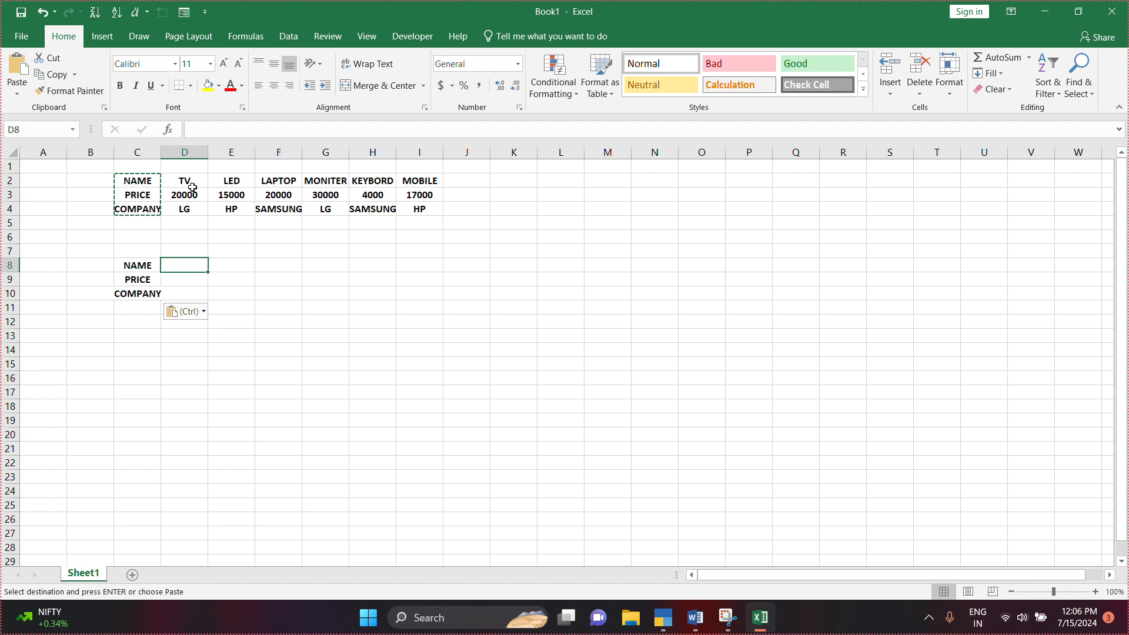
{"action": "left_click", "coordinate": [187, 182]}
{"action": "key", "text": "ctrl+c"}
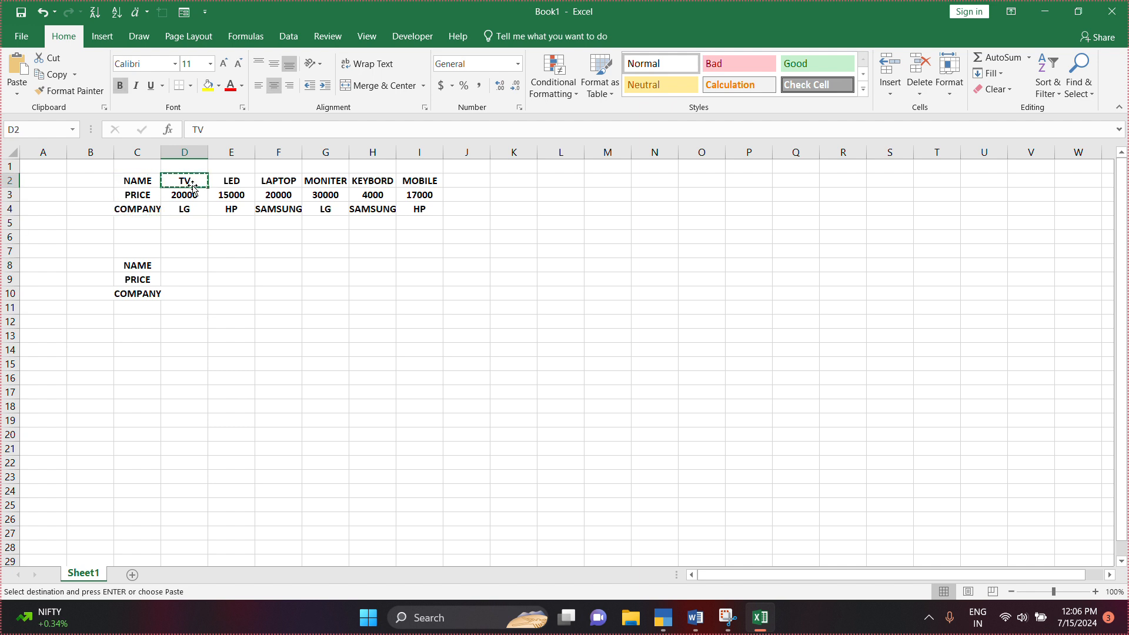
{"action": "left_click", "coordinate": [189, 264]}
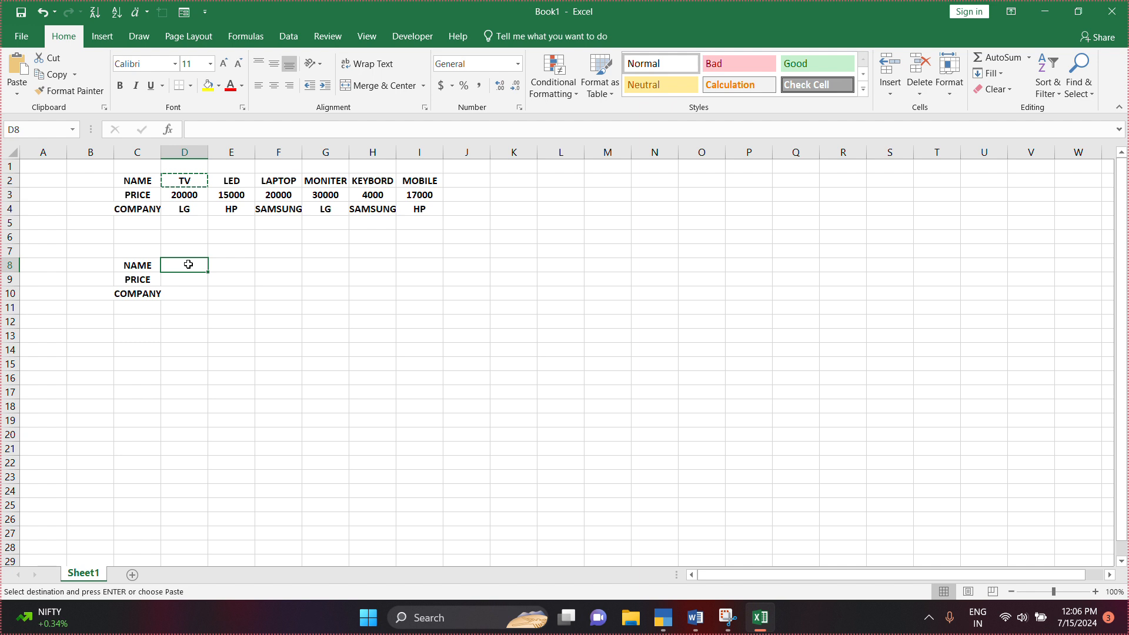
{"action": "key", "text": "ctrl+v"}
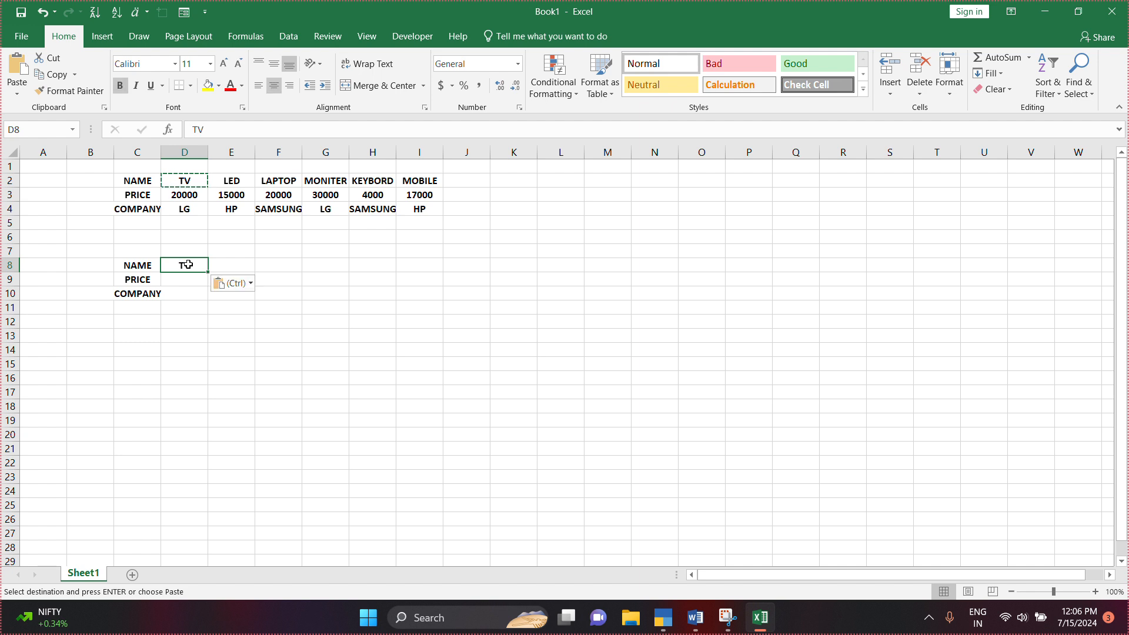
- Start an HLOOKUP formula in cell D9 with D8 as the lookup value and C2:I4 as the table array
{"action": "left_click", "coordinate": [170, 278]}
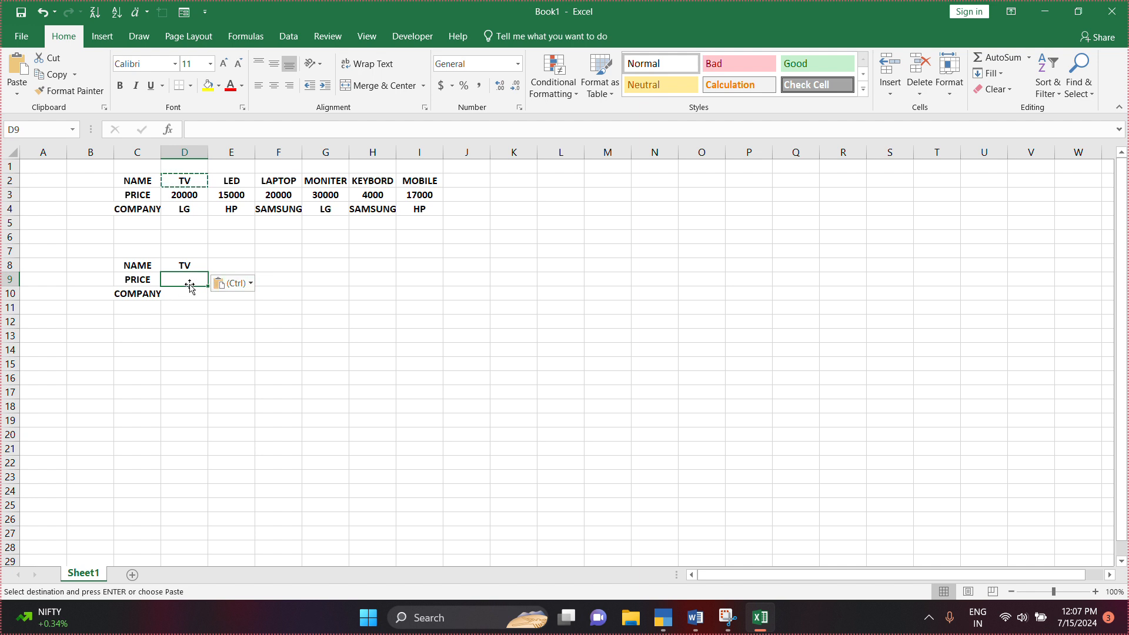
{"action": "type", "text": "="}
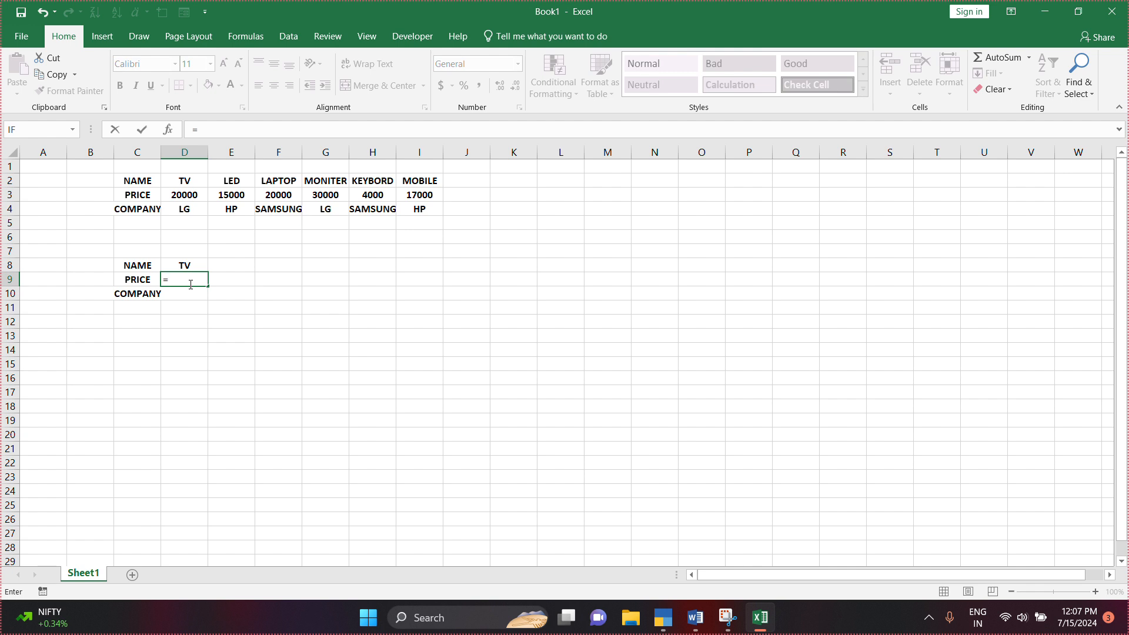
{"action": "type", "text": "H"}
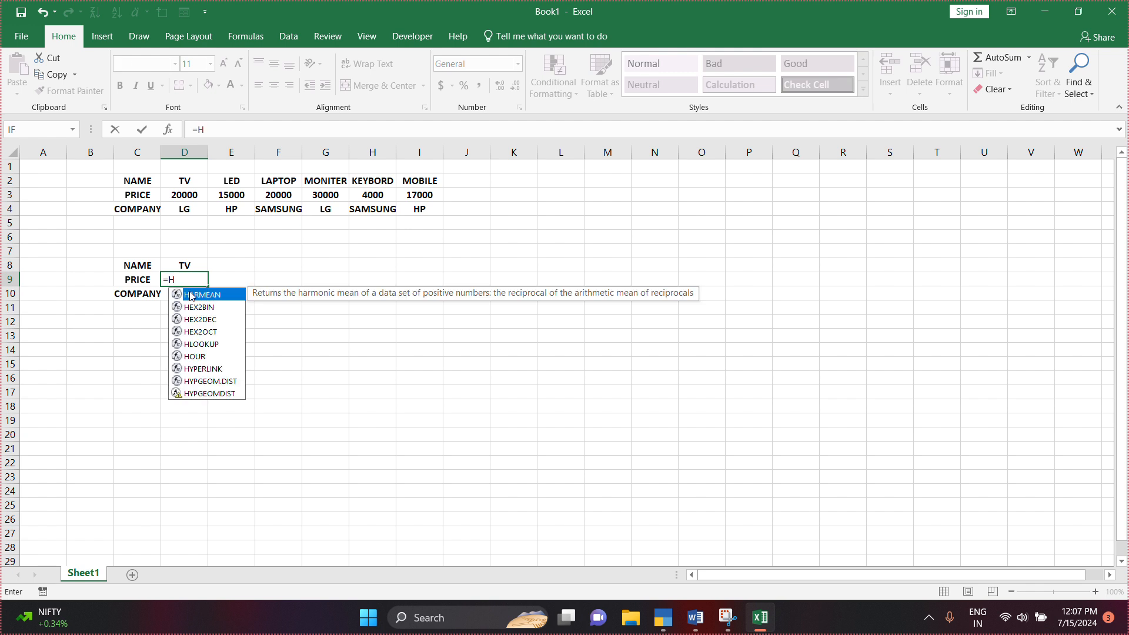
{"action": "double_click", "coordinate": [195, 344]}
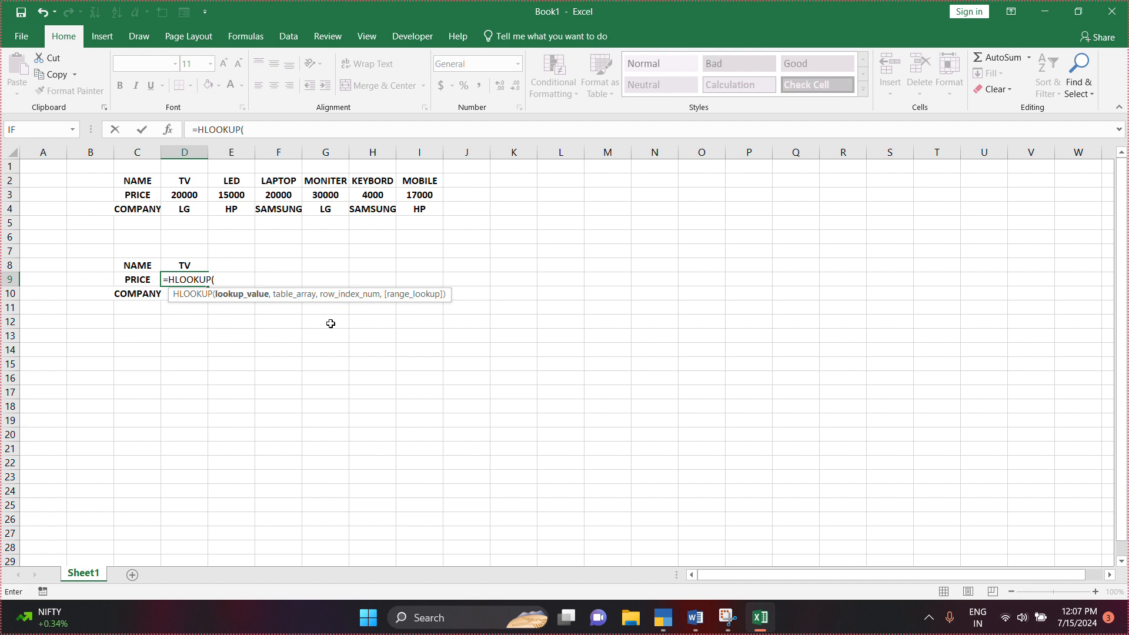
{"action": "key", "text": "ctrl+a"}
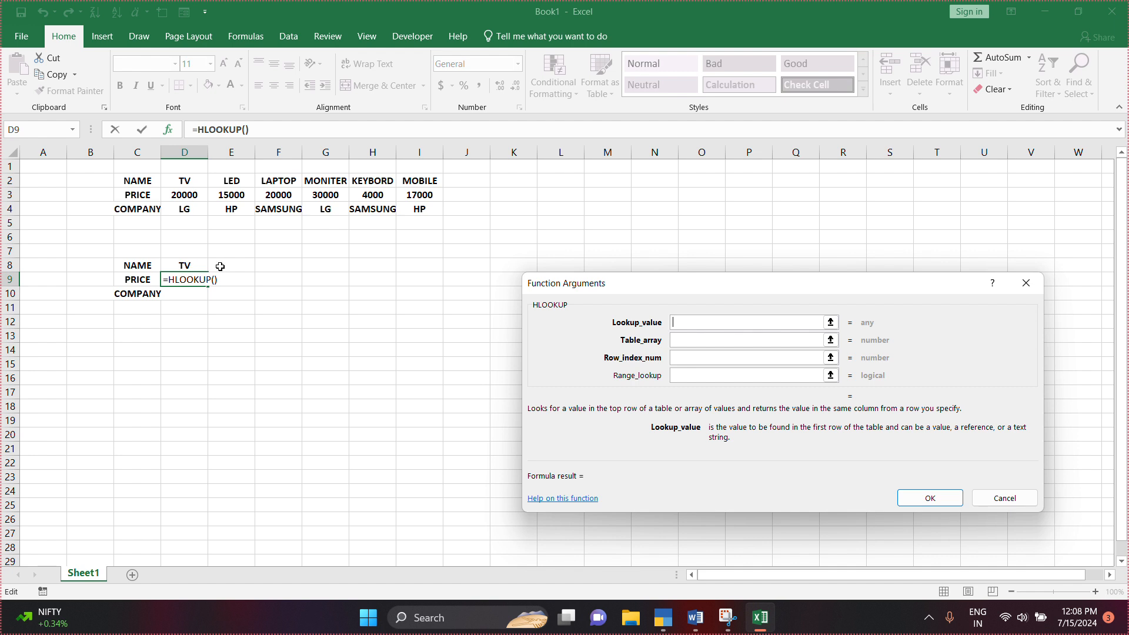
{"action": "left_click", "coordinate": [184, 265]}
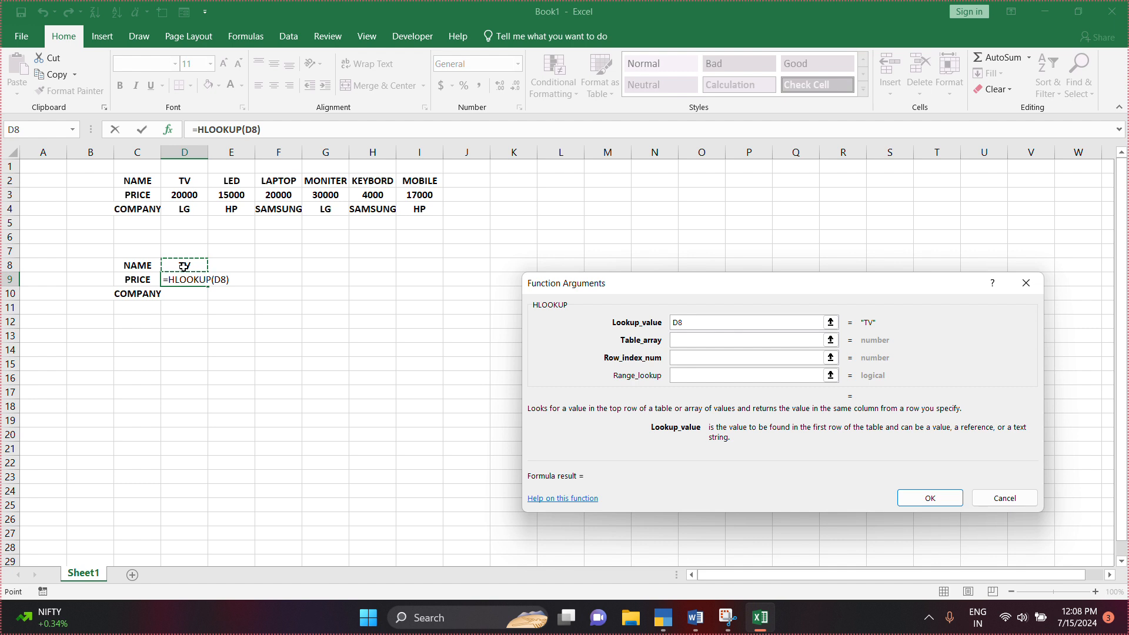
{"action": "left_click", "coordinate": [683, 339]}
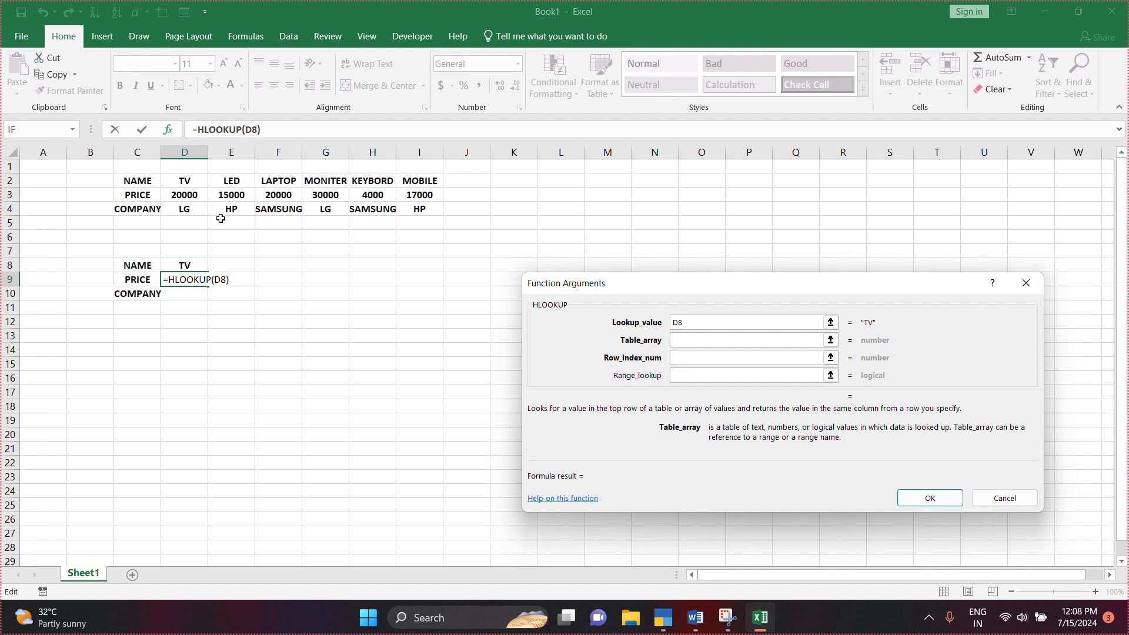
{"action": "left_click_drag", "start_coordinate": [129, 181], "coordinate": [425, 212]}
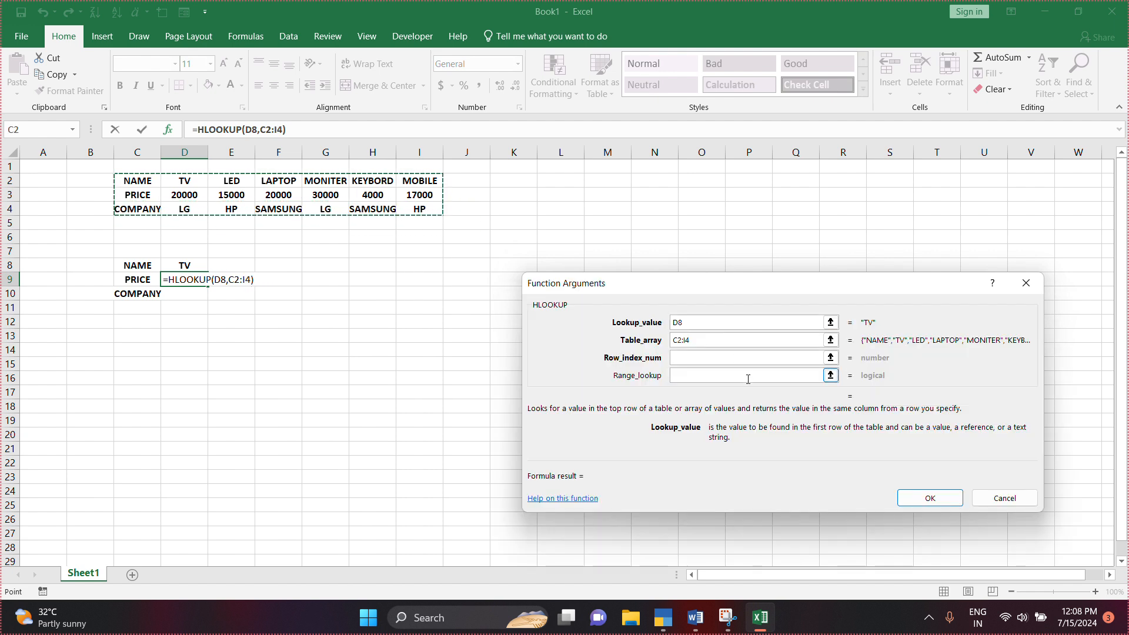
- Complete the HLOOKUP in D9 with row index number 2 and range lookup 0
{"action": "left_click", "coordinate": [686, 362]}
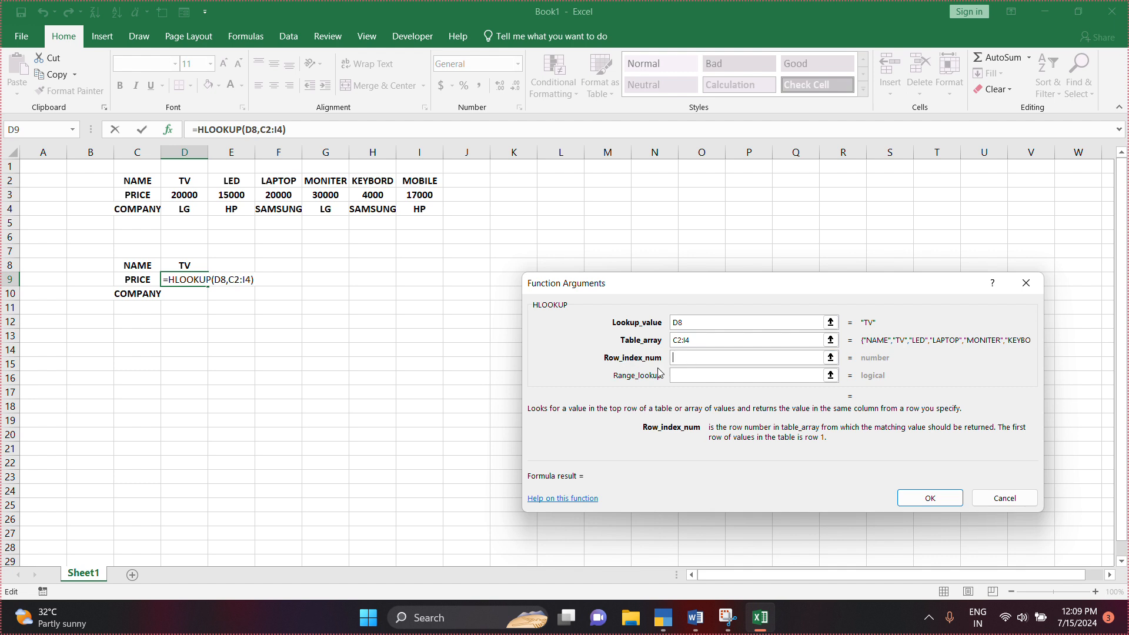
{"action": "type", "text": "2"}
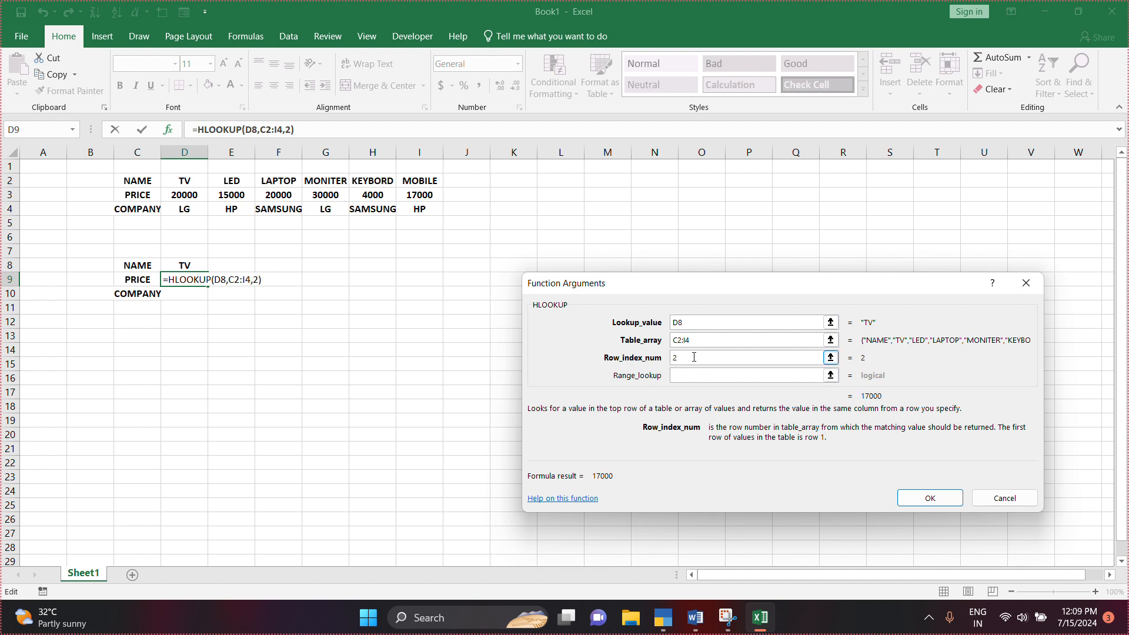
{"action": "left_click", "coordinate": [694, 375]}
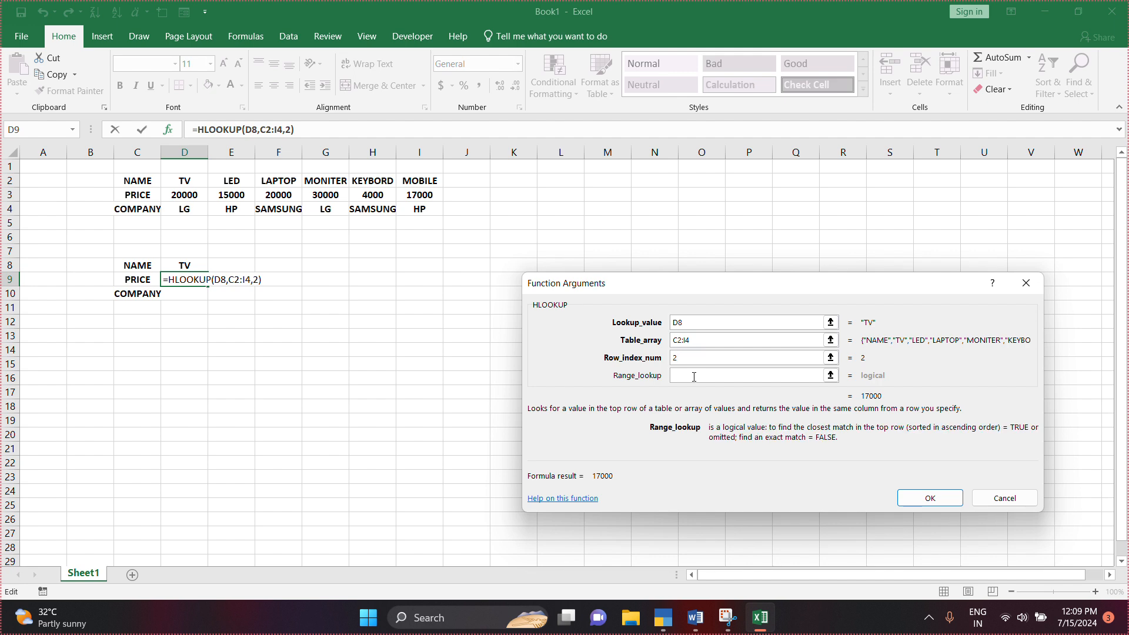
{"action": "type", "text": "0"}
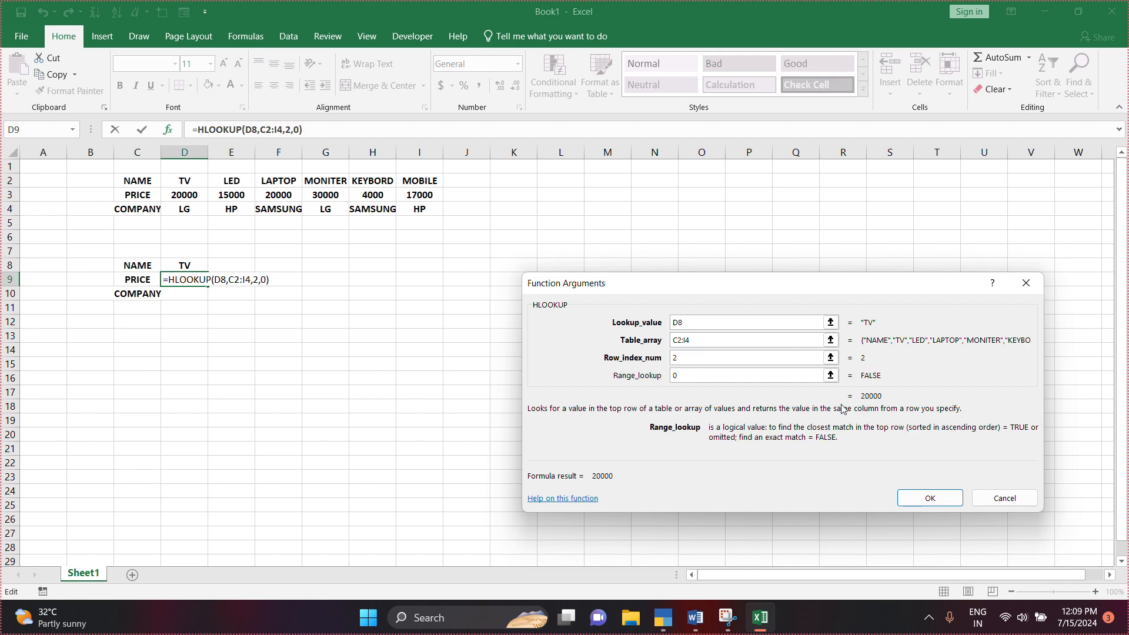
{"action": "left_click", "coordinate": [930, 499]}
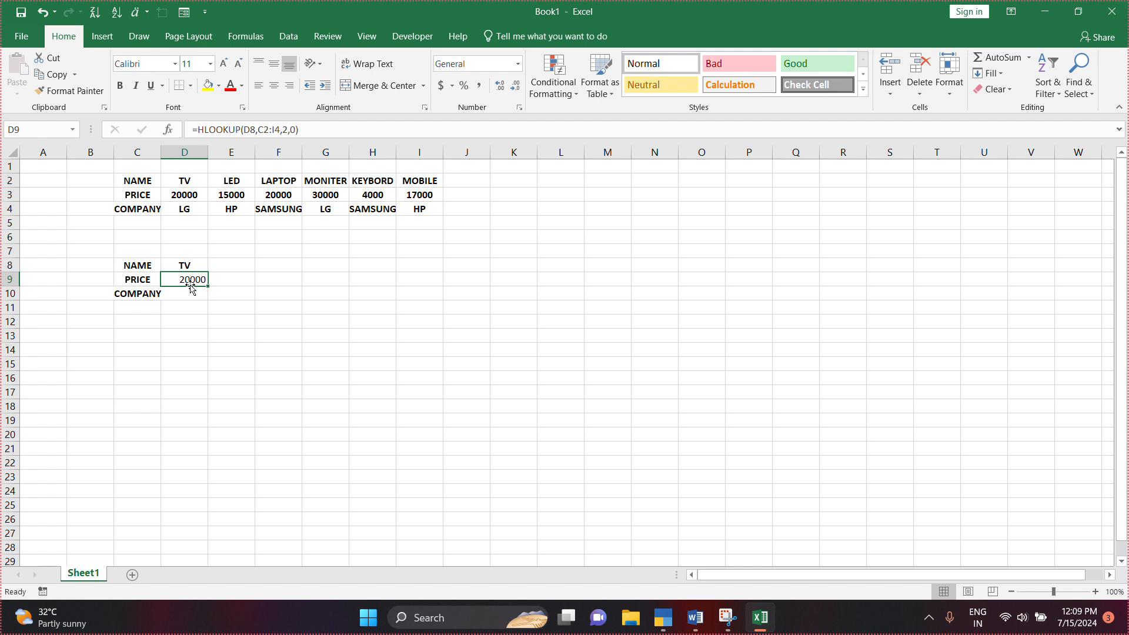
{"action": "left_click", "coordinate": [184, 263]}
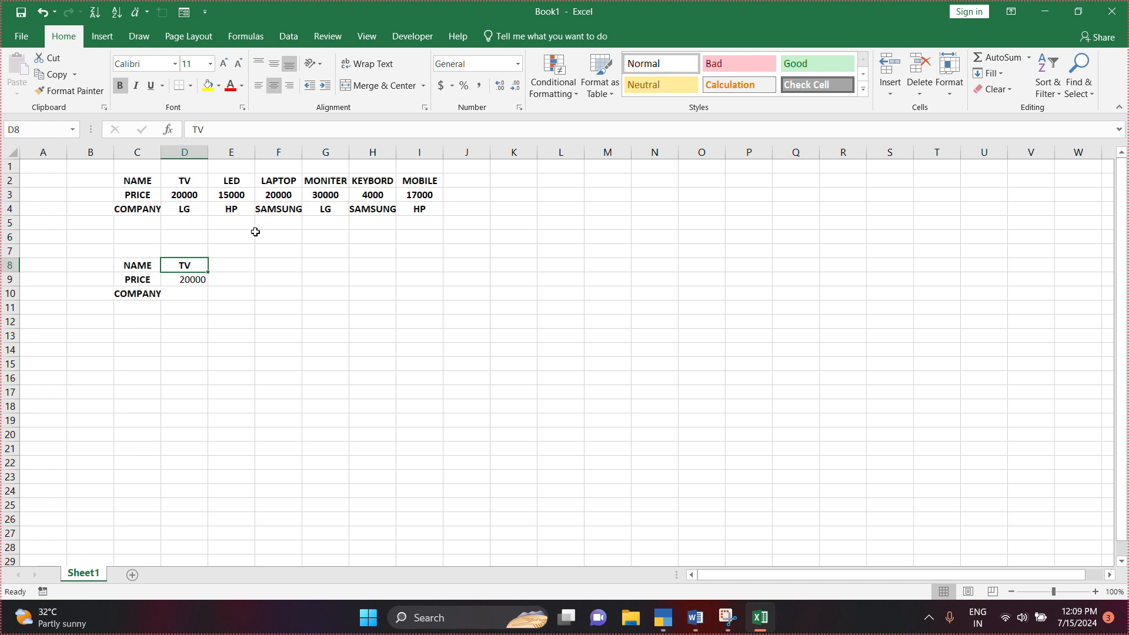
- Replace the product name in cell D8 with MONITER to test the price lookup
{"action": "type", "text": "MO"}
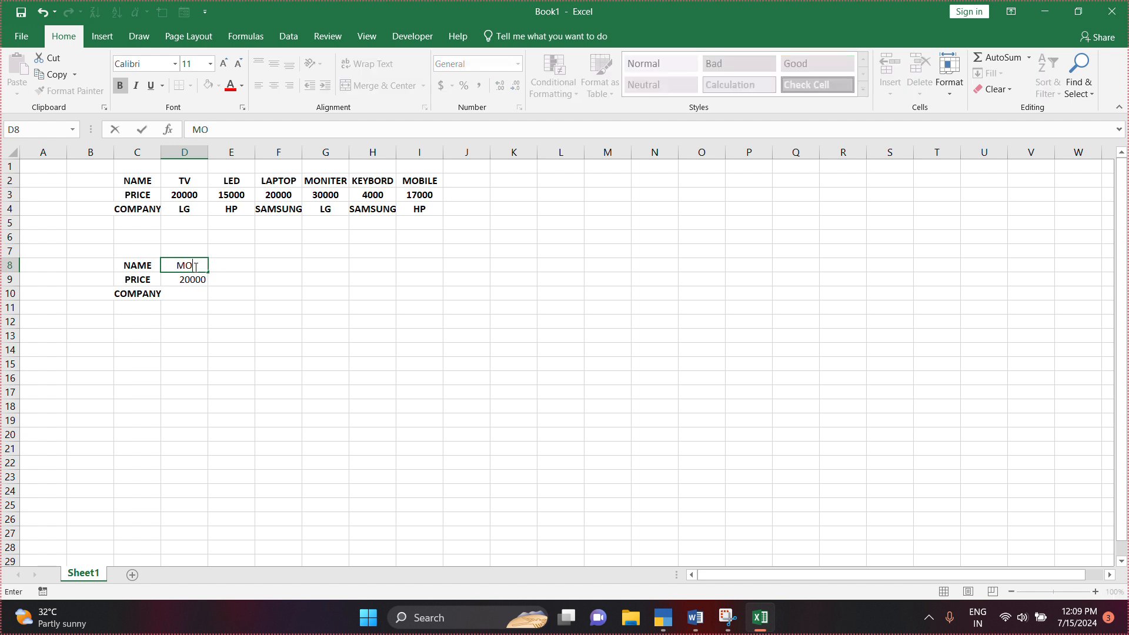
{"action": "type", "text": "ITER"}
{"action": "key", "text": "Return"}
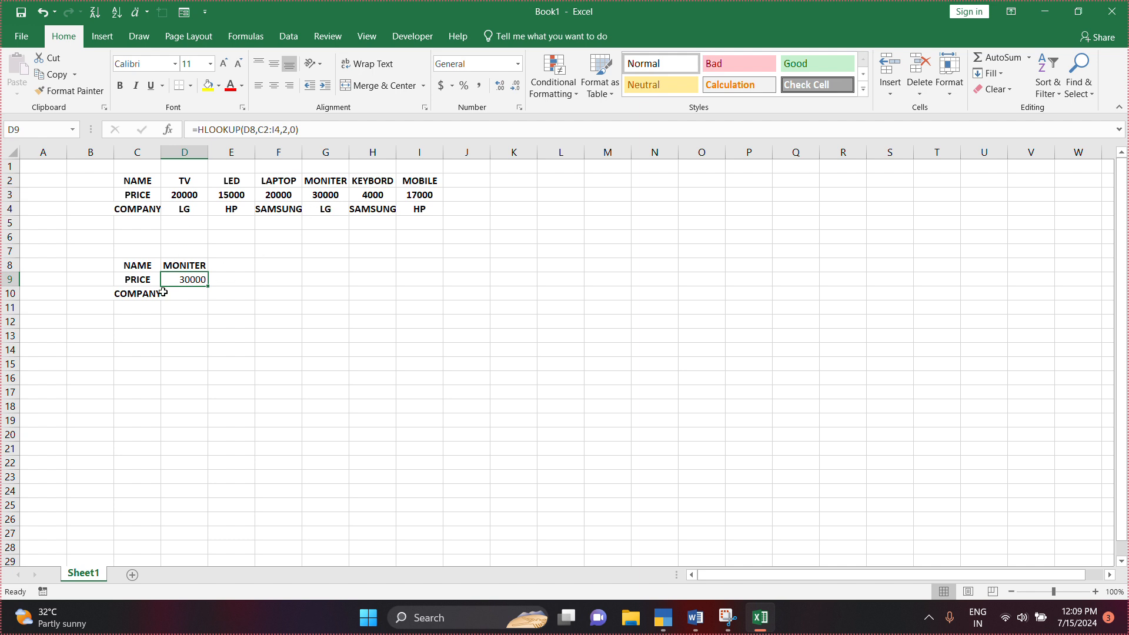
- Start an HLOOKUP formula in cell D10 with D8 as the lookup value and C2:I4 as the table array
{"action": "left_click", "coordinate": [186, 296]}
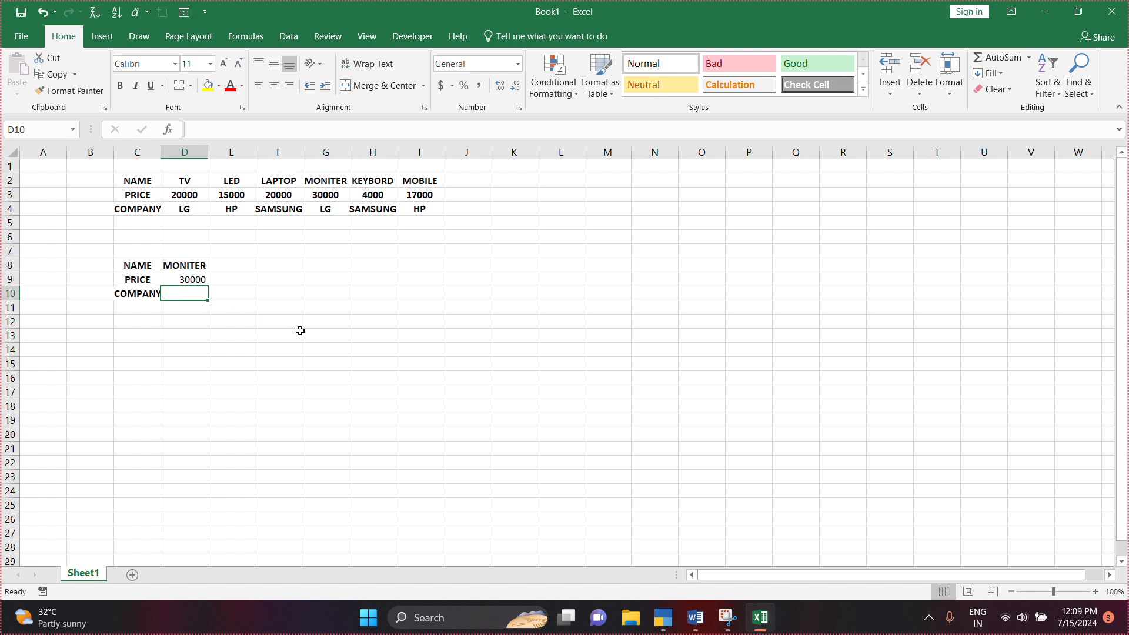
{"action": "type", "text": "="}
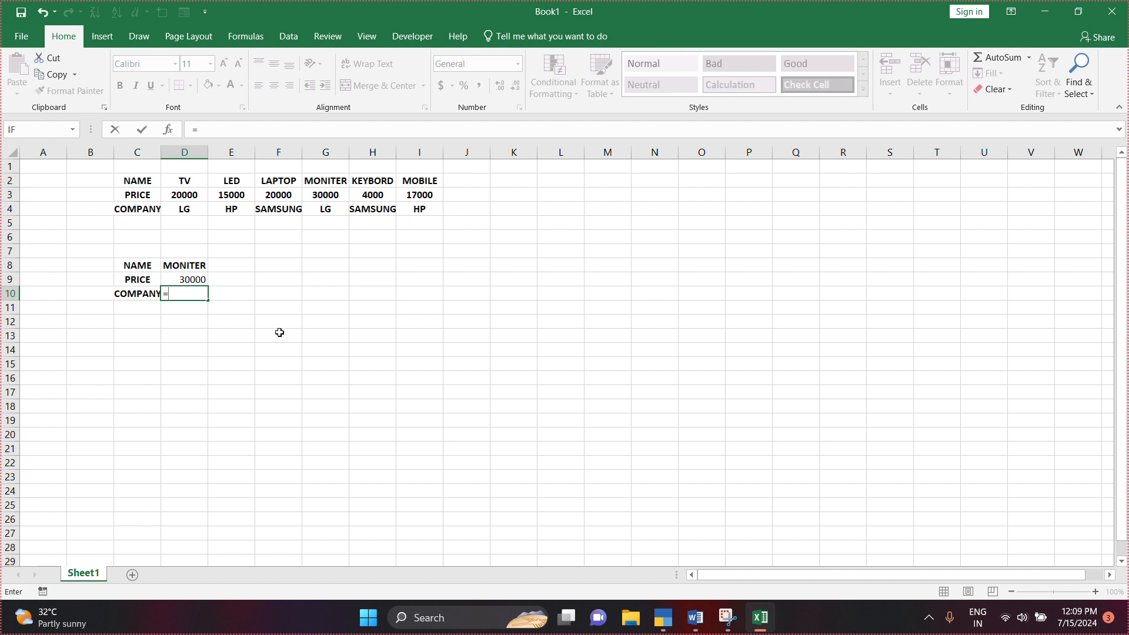
{"action": "type", "text": "H"}
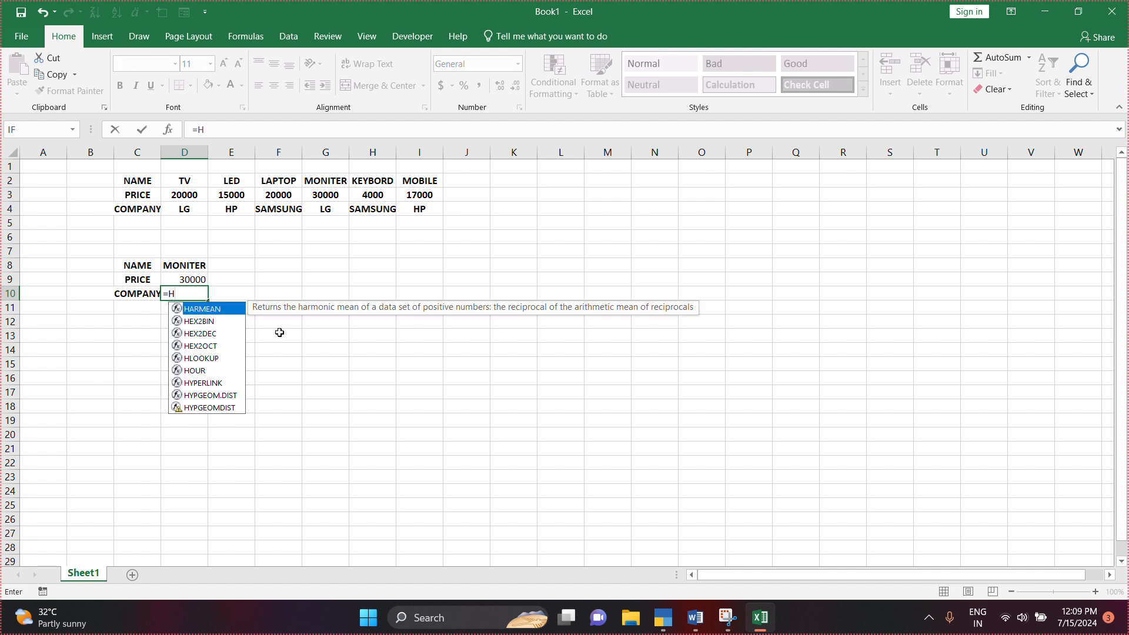
{"action": "double_click", "coordinate": [200, 359]}
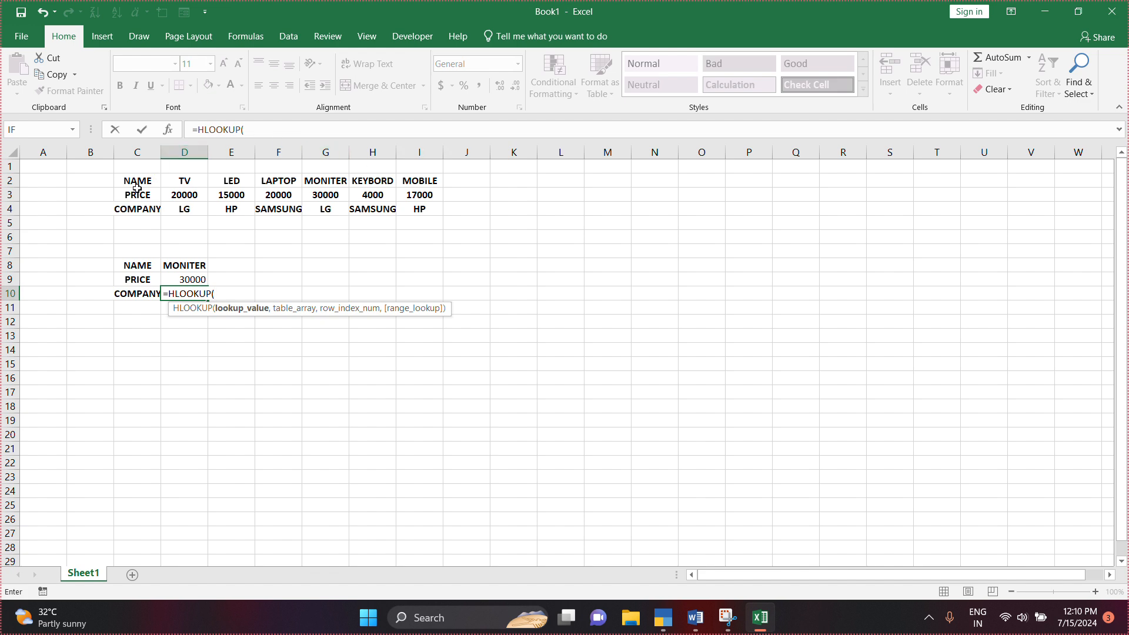
{"action": "key", "text": "ctrl+a"}
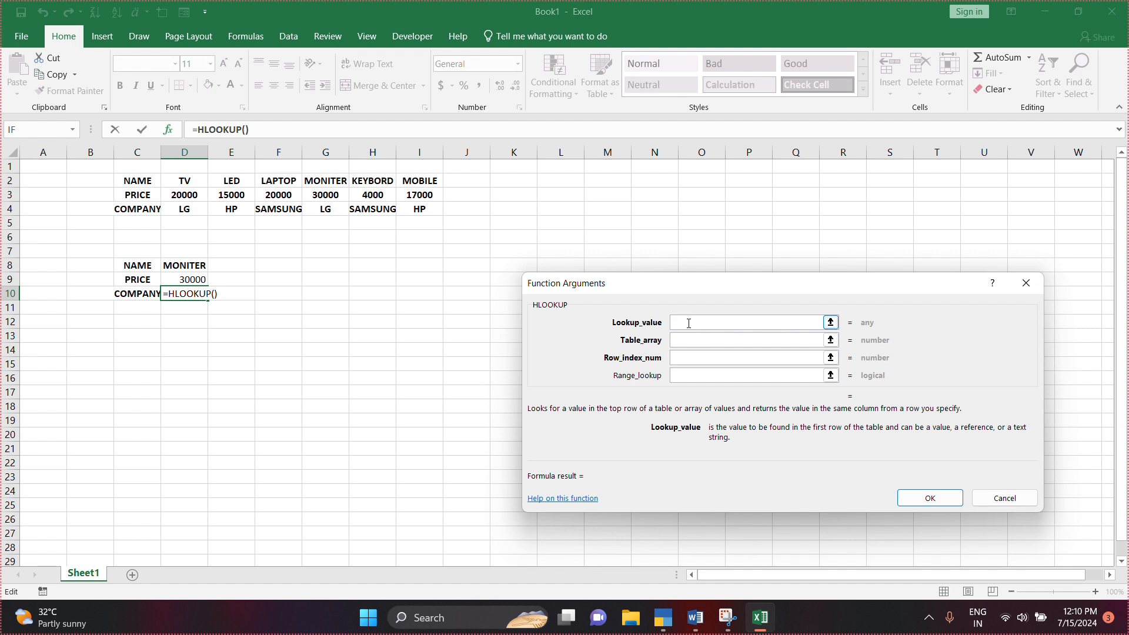
{"action": "left_click", "coordinate": [172, 265]}
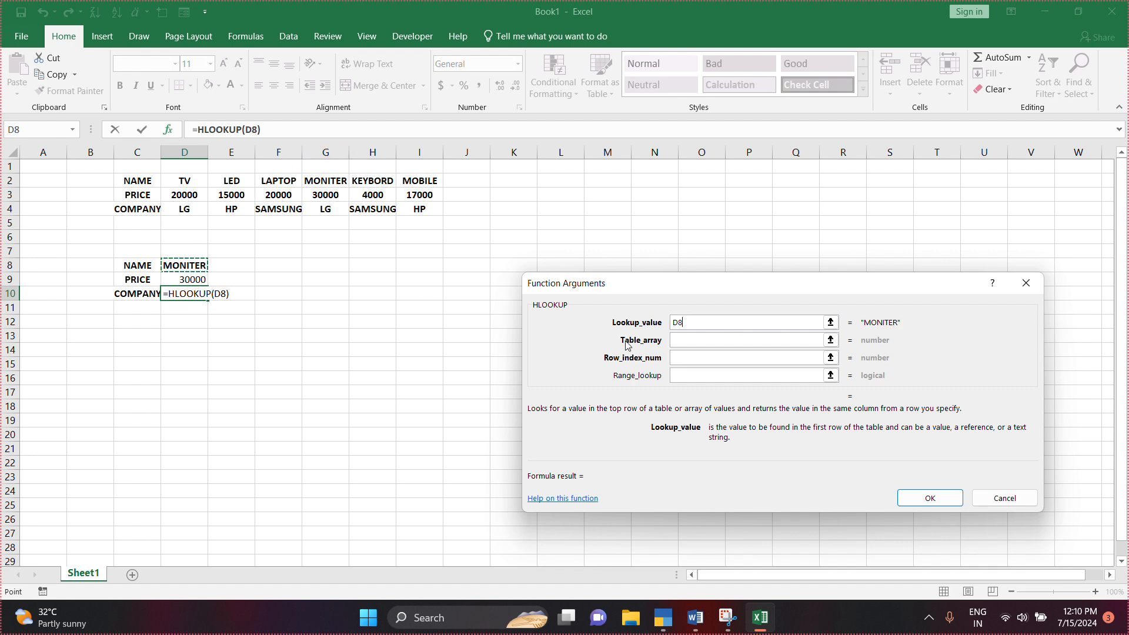
{"action": "left_click", "coordinate": [684, 339]}
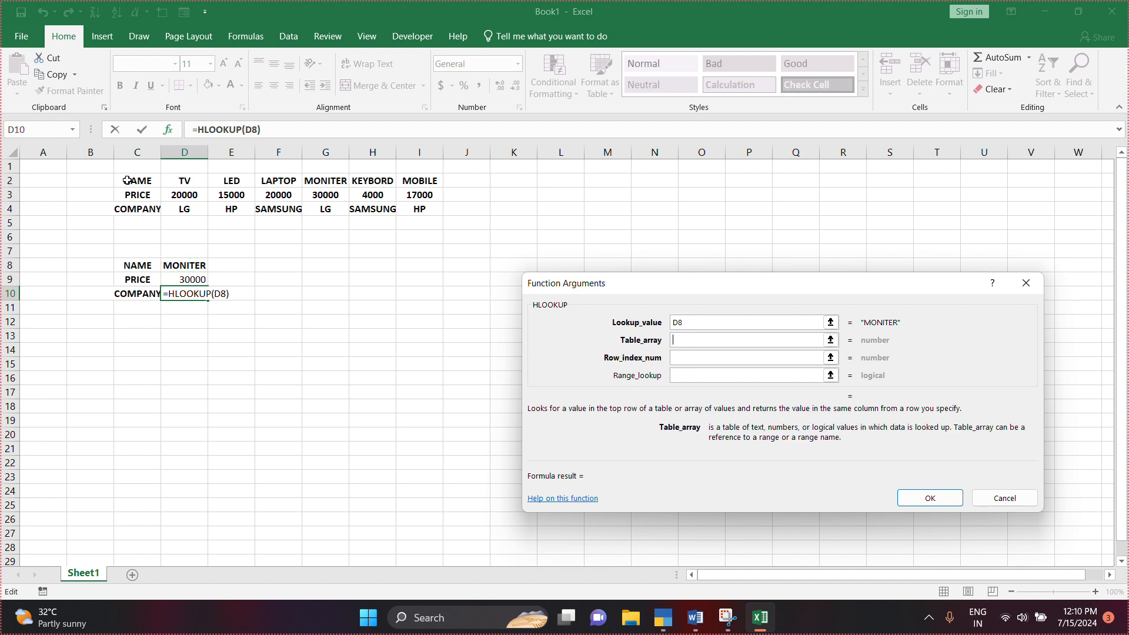
{"action": "left_click_drag", "start_coordinate": [127, 181], "coordinate": [419, 210]}
- Complete the company HLOOKUP in D10 with row index number 3 and range lookup 0
{"action": "left_click", "coordinate": [680, 355]}
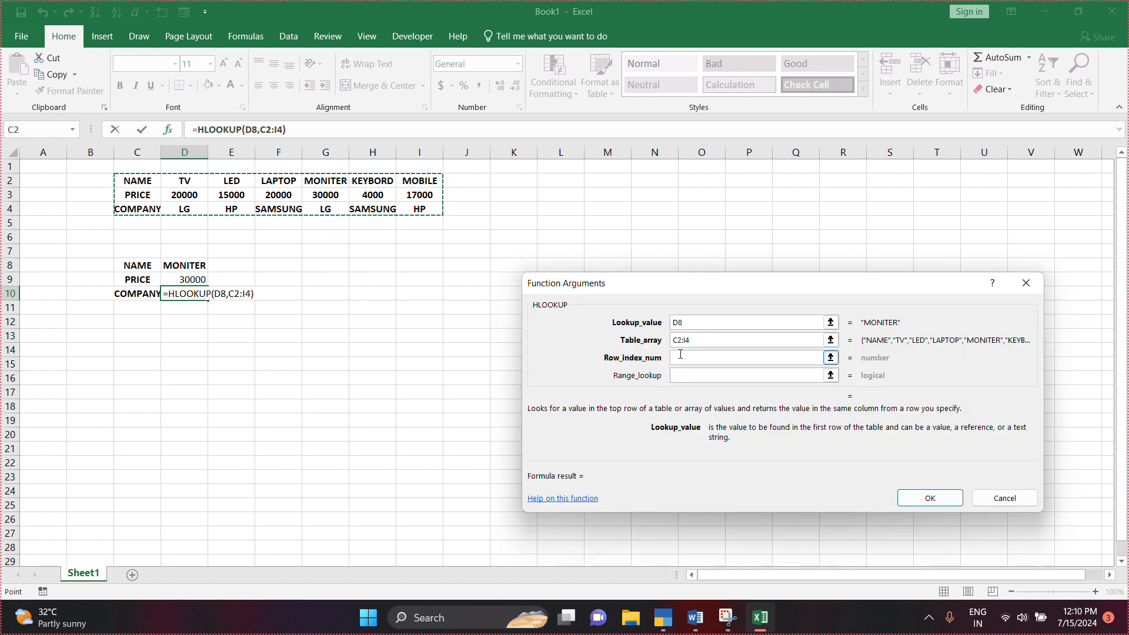
{"action": "left_click", "coordinate": [685, 357]}
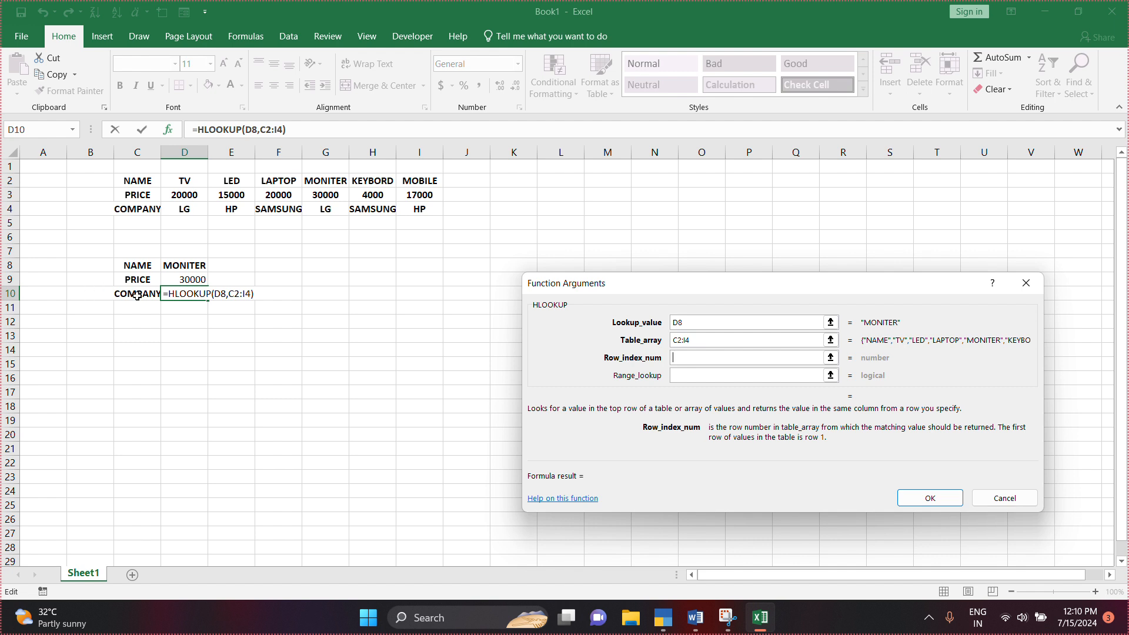
{"action": "type", "text": "3"}
{"action": "left_click", "coordinate": [692, 380]}
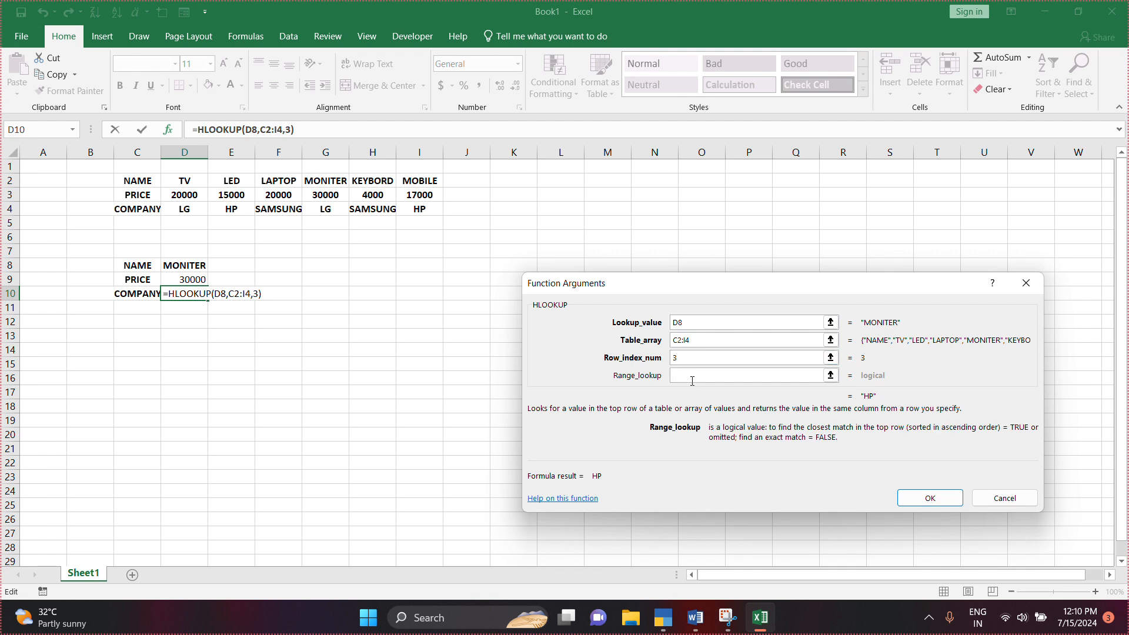
{"action": "type", "text": "0"}
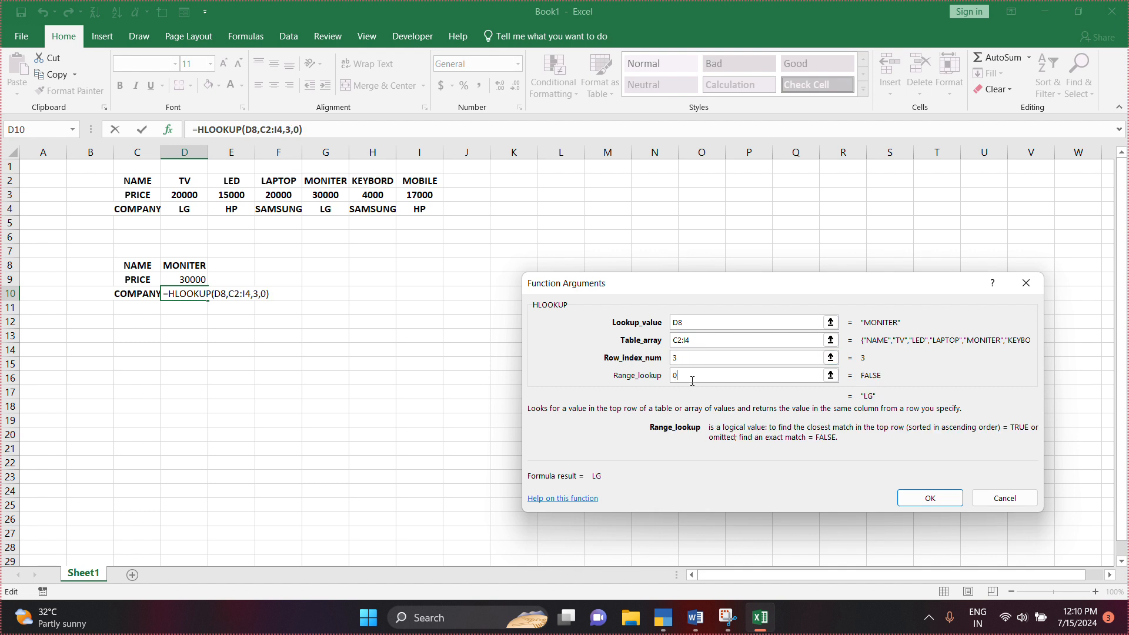
{"action": "left_click", "coordinate": [916, 501]}
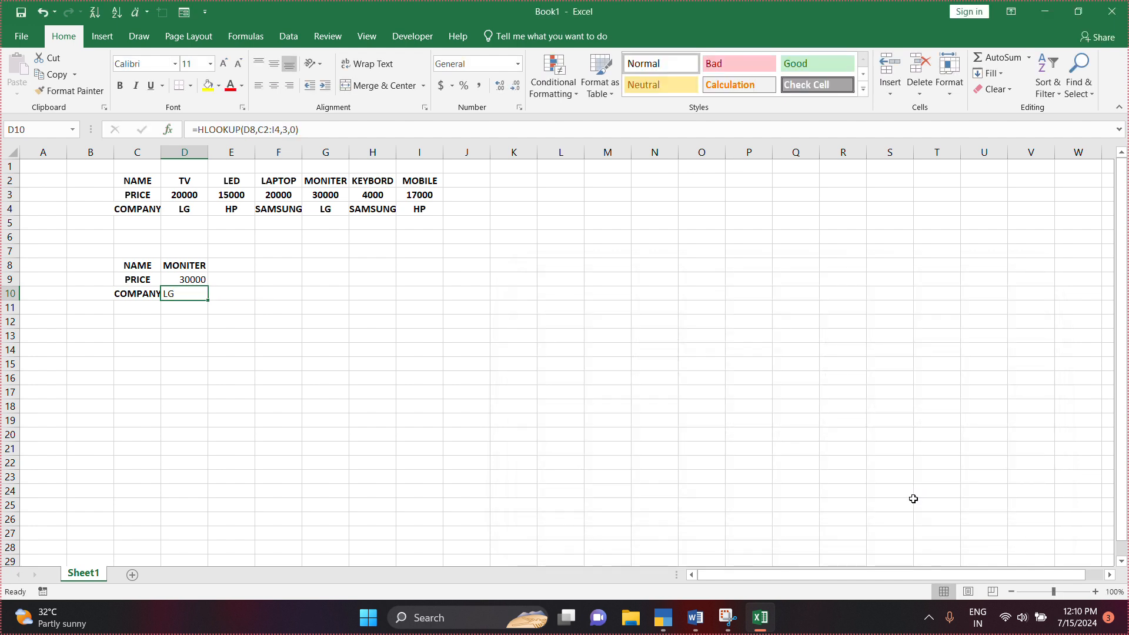
{"action": "left_click", "coordinate": [203, 331]}
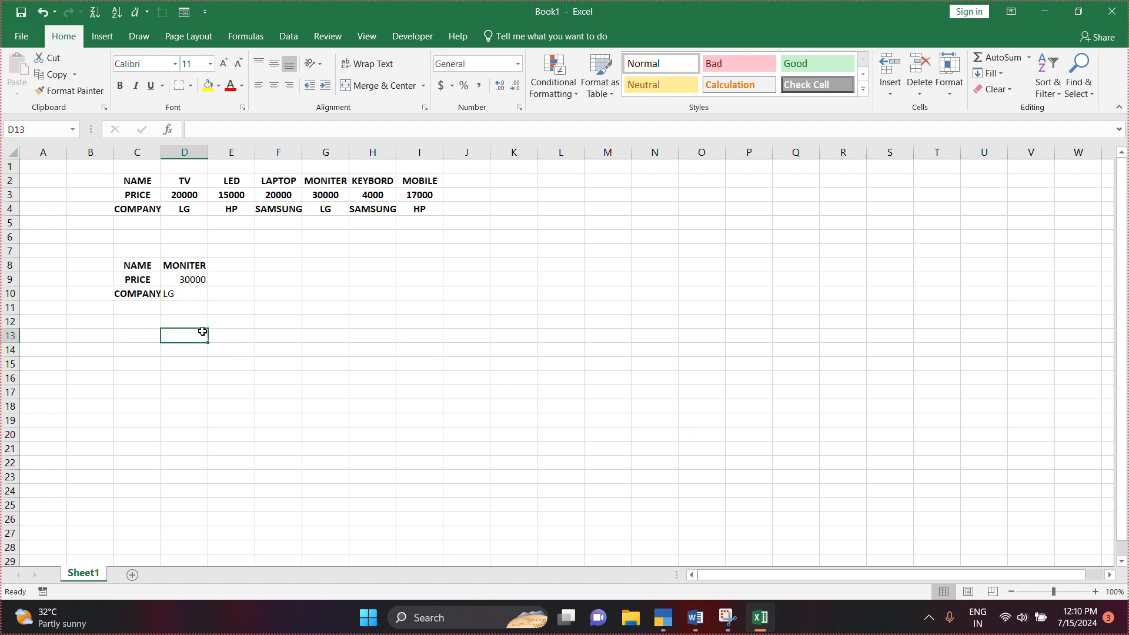
- Change the product name in cell D8 to LED to test both the price and company lookups
{"action": "left_click", "coordinate": [178, 267]}
{"action": "type", "text": "L"}
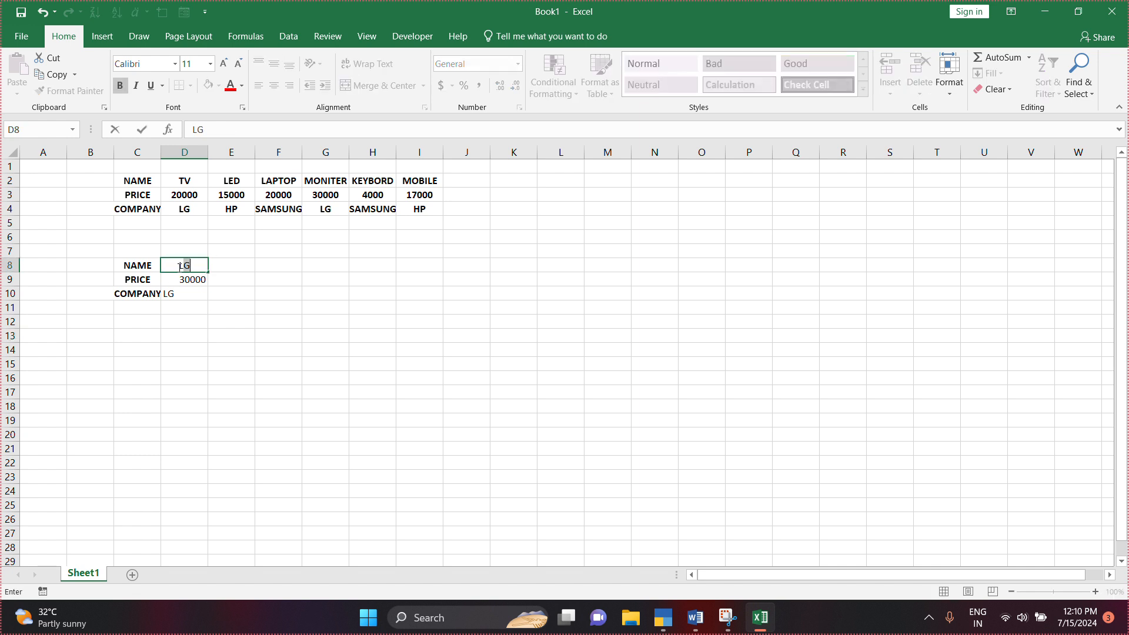
{"action": "type", "text": "ED"}
{"action": "key", "text": "Return"}
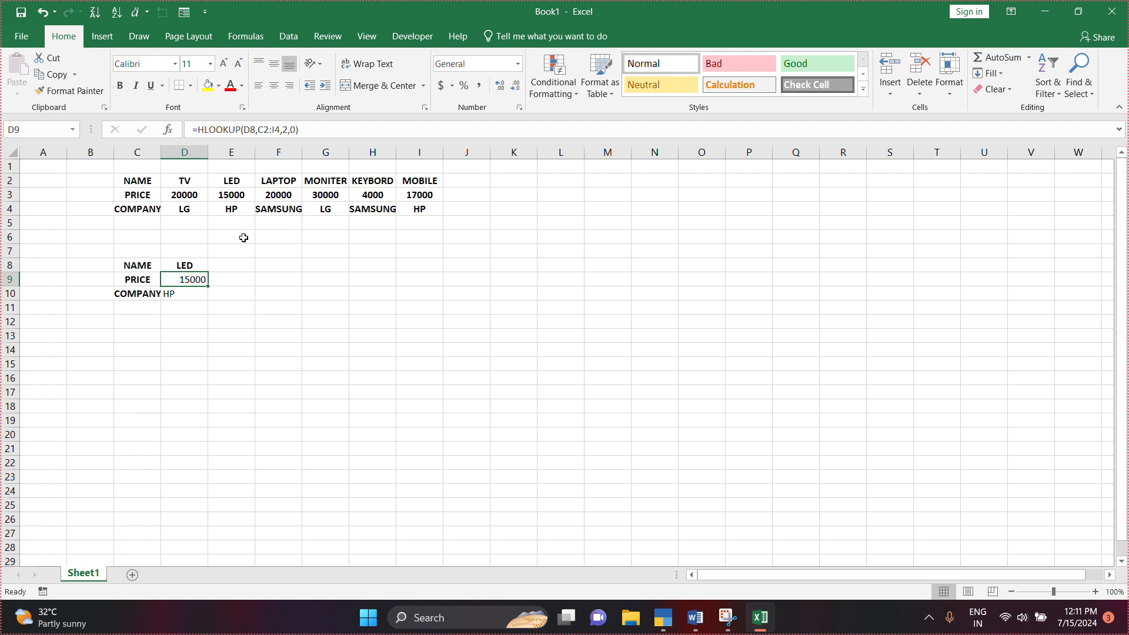
- Set the lookup product name in cell D8 to MOBILE
{"action": "left_click", "coordinate": [189, 267]}
{"action": "type", "text": "M"}
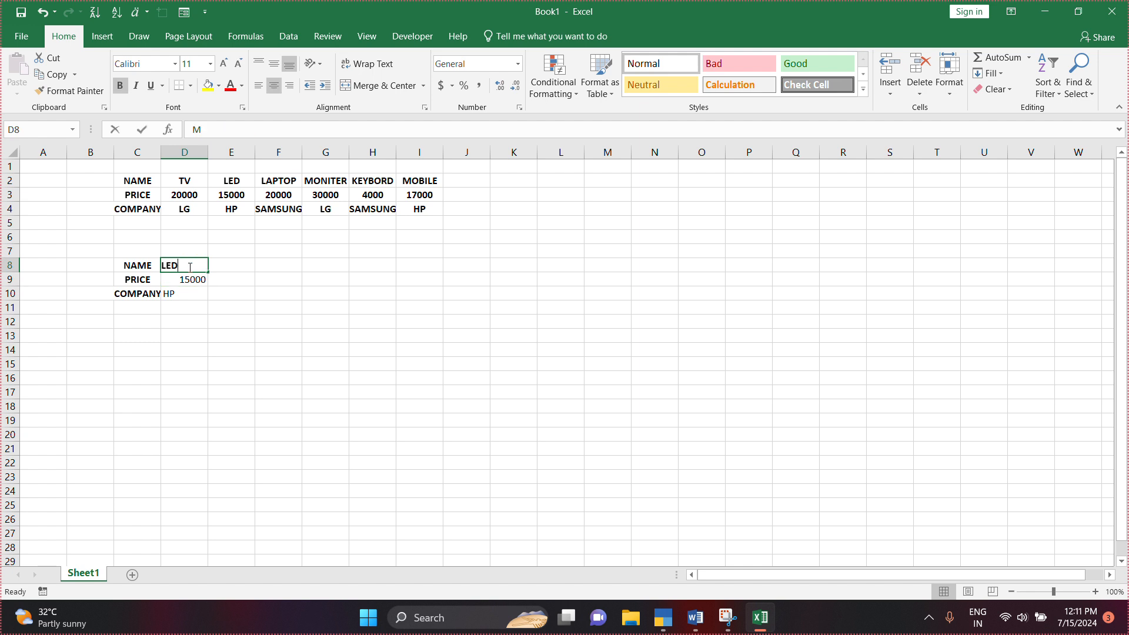
{"action": "type", "text": "OBILE"}
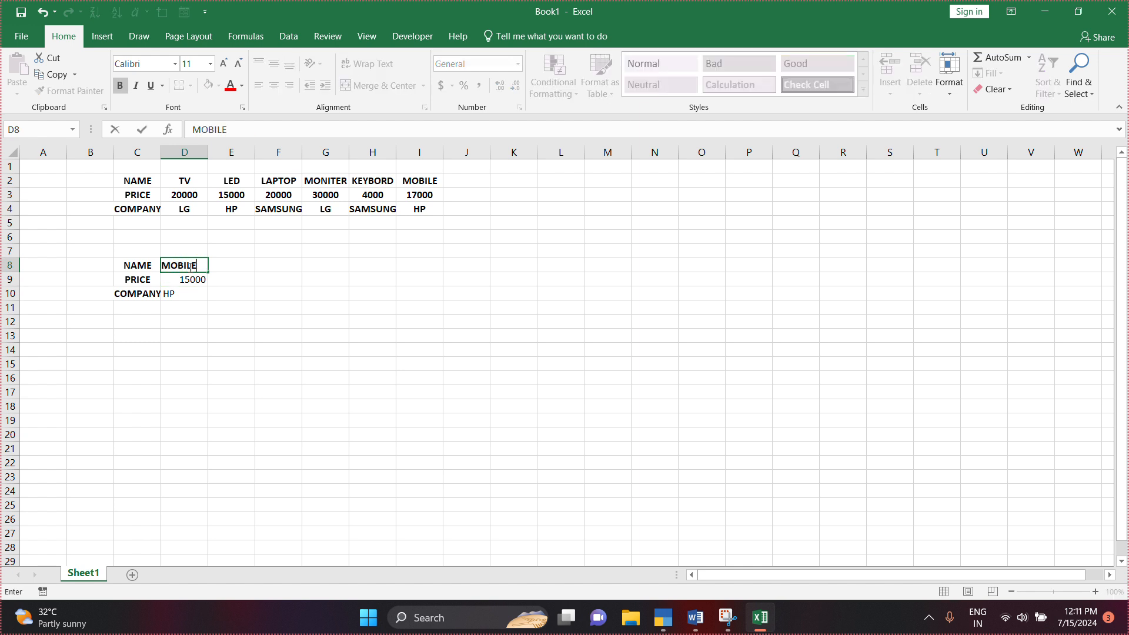
{"action": "key", "text": "Return"}
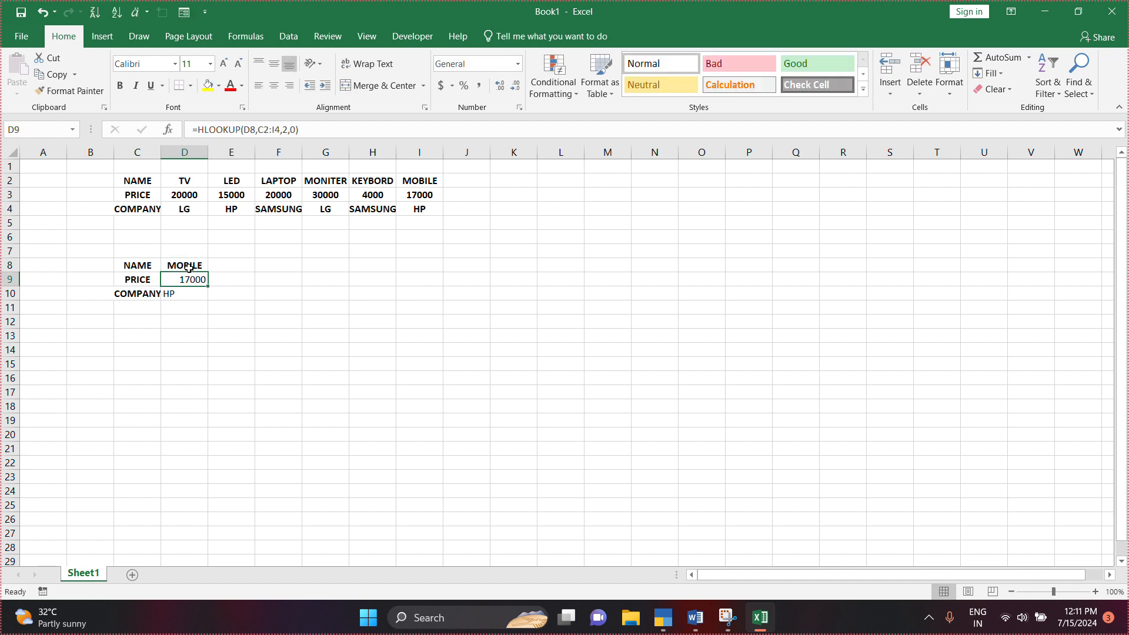